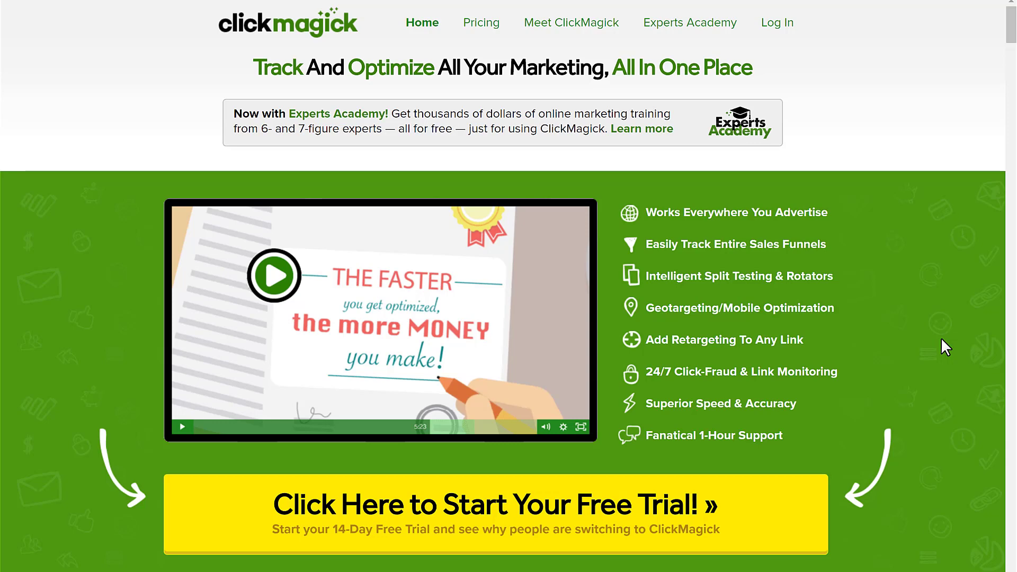
- Flip to the ClickMagick Links window and back, ending on the Starter/Standard/Pro pricing page
key(alt+Tab)
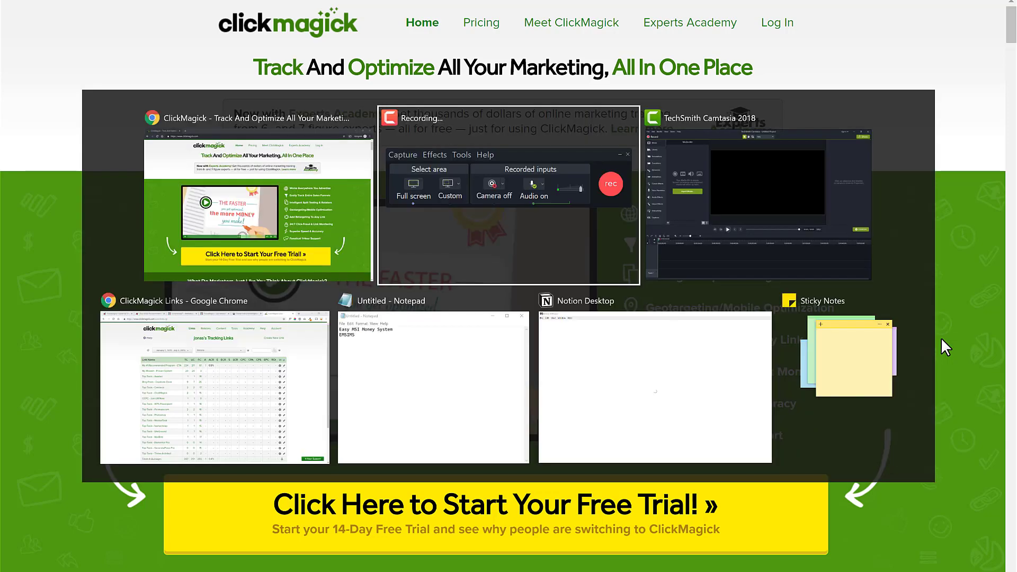
key(alt+shift+Tab)
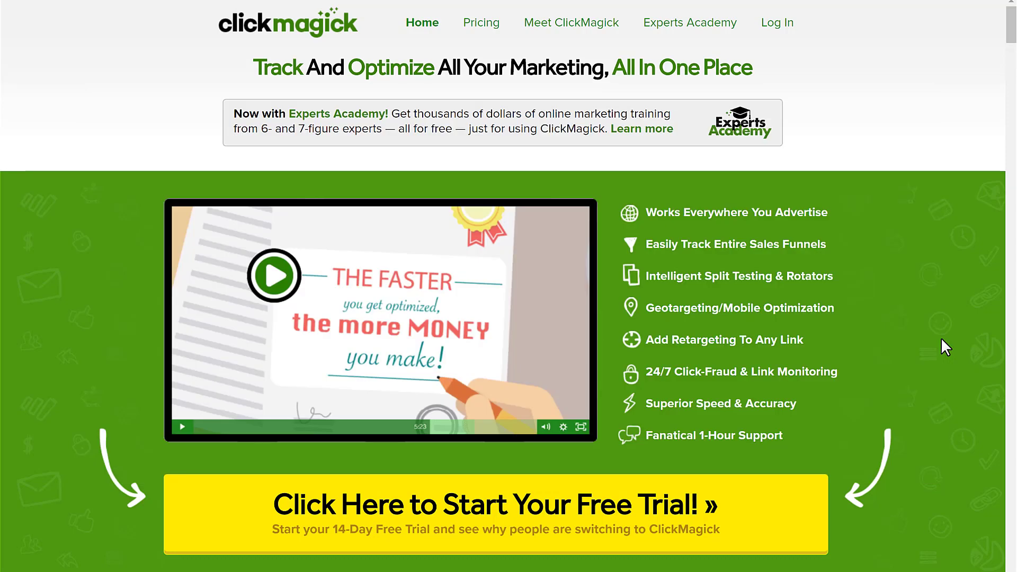
key(alt+Tab)
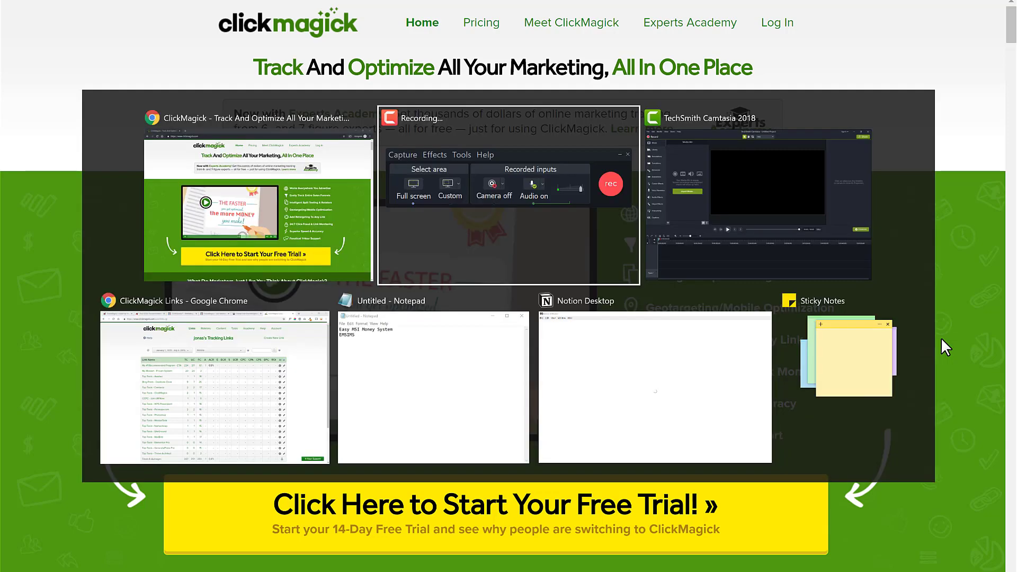
key(alt+Tab)
key(alt+Tab)
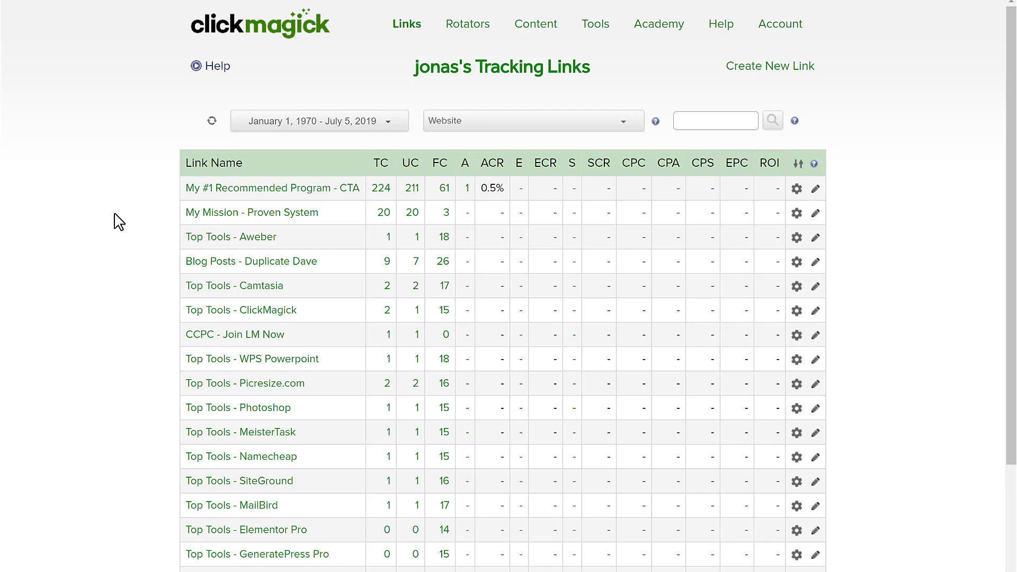
key(alt+Tab)
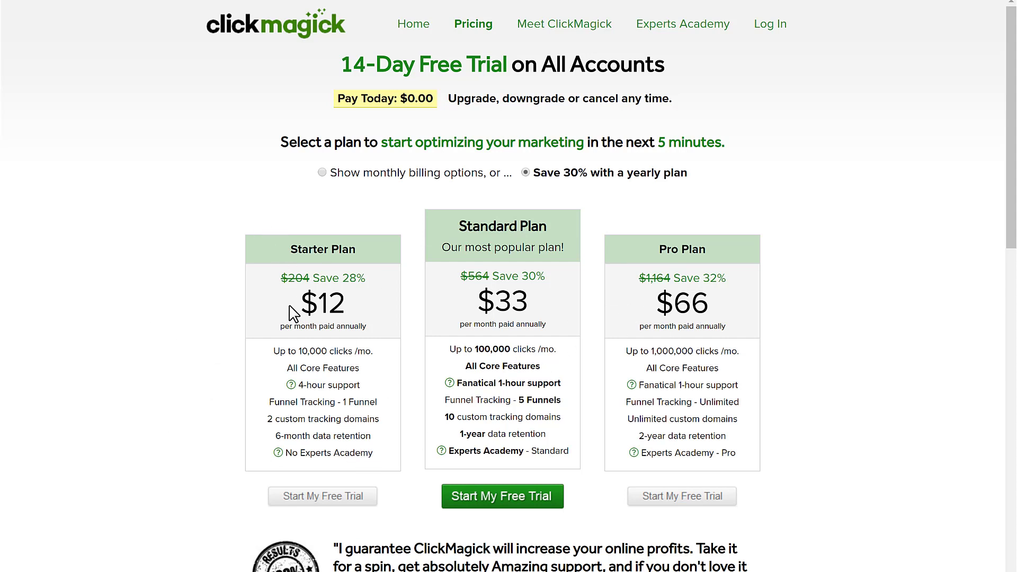
- Highlight the Starter and Standard plan names and the $12 price on the pricing page
drag(363, 251, 267, 249)
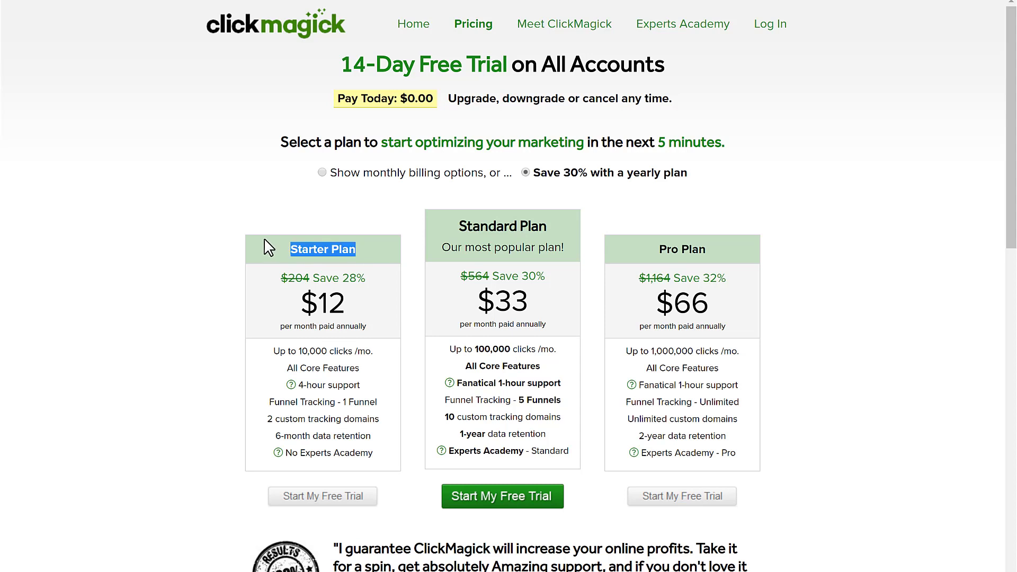
click(197, 284)
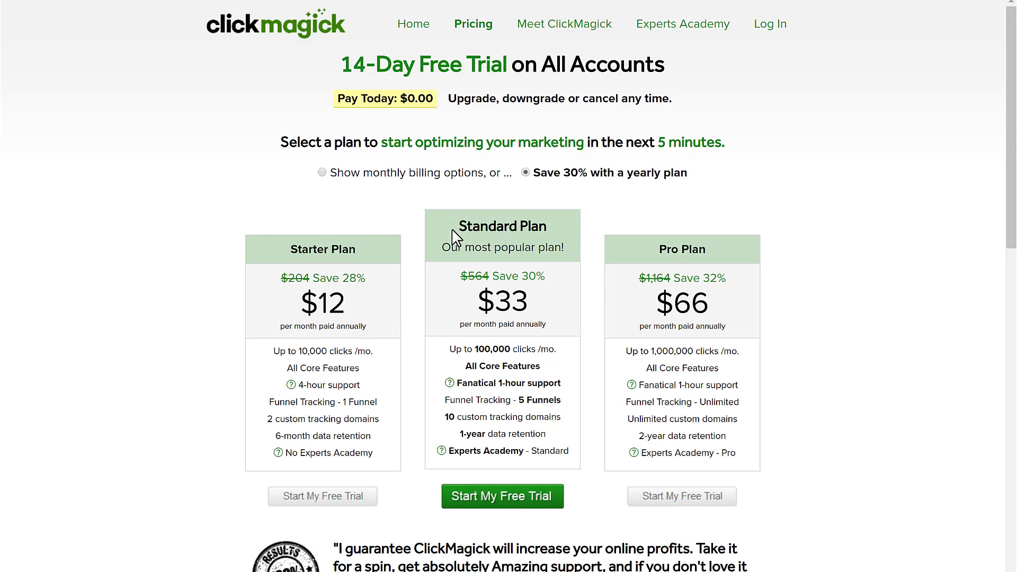
drag(580, 240, 561, 227)
click(551, 301)
click(218, 300)
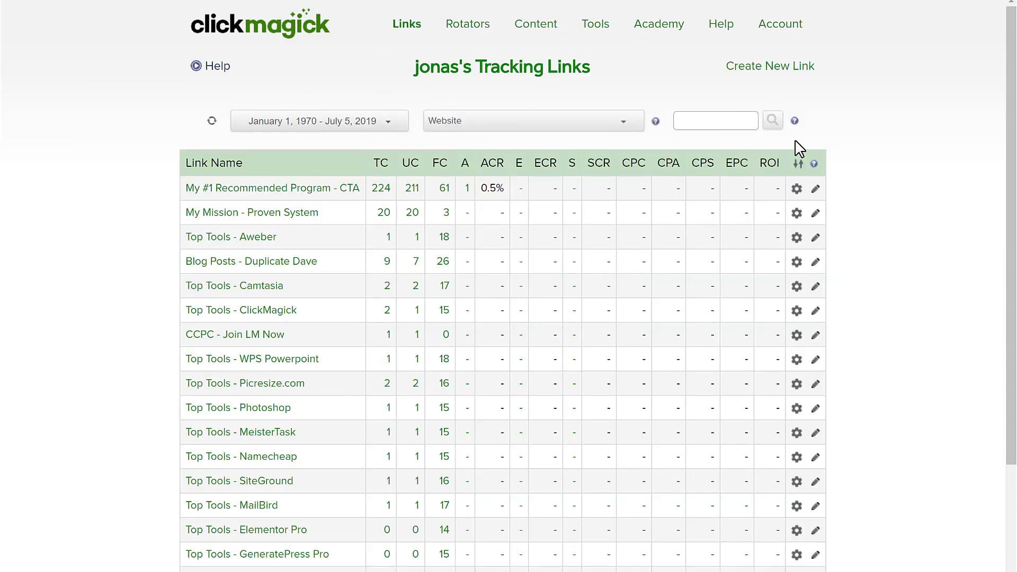
click(756, 69)
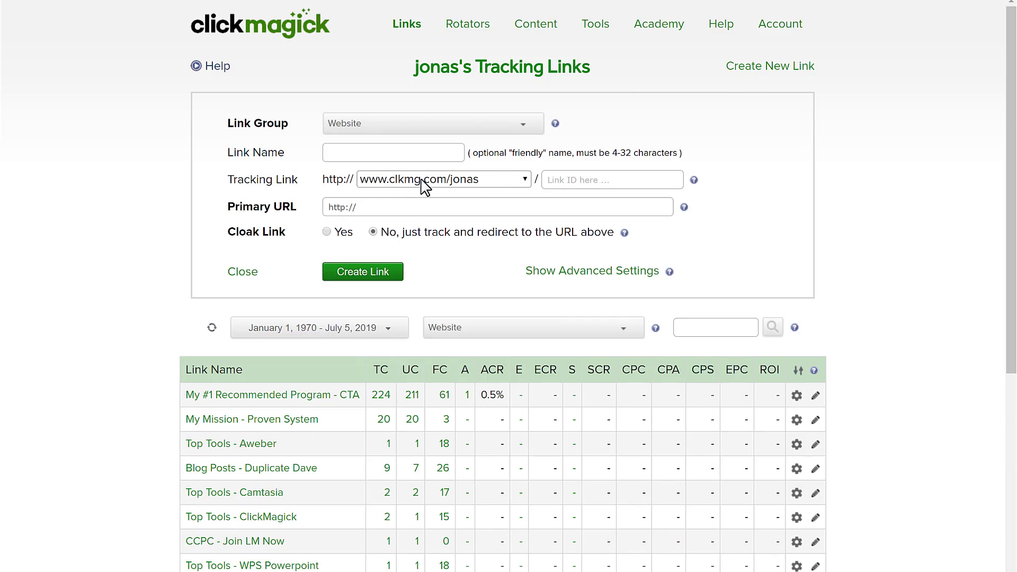
click(502, 181)
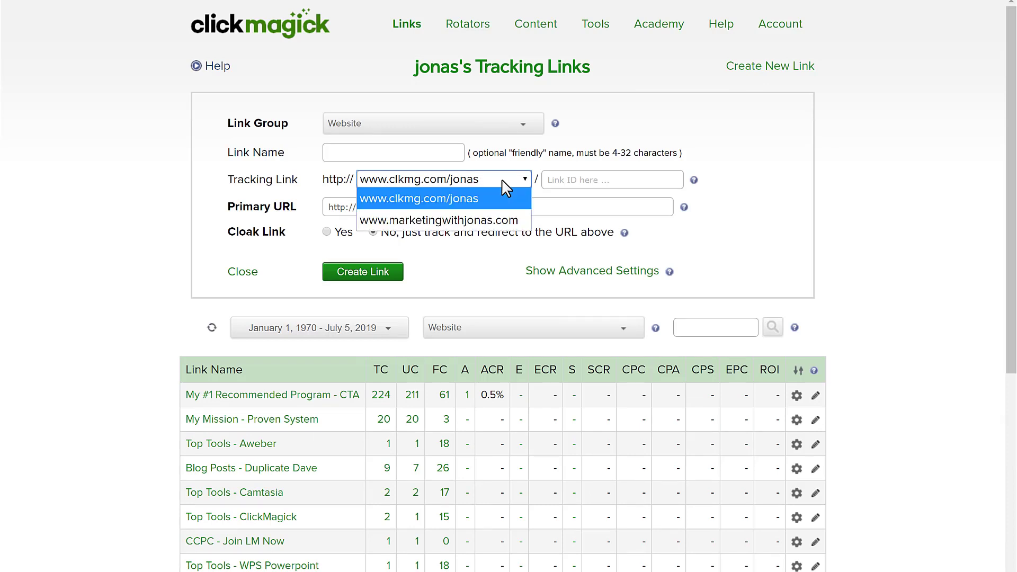
click(419, 222)
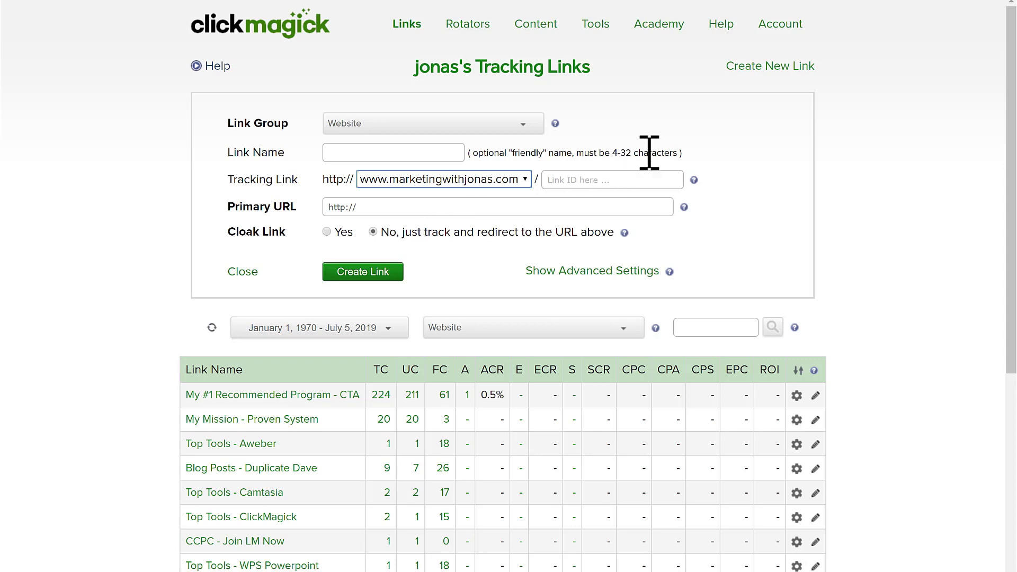
click(724, 28)
mouse_move(723, 29)
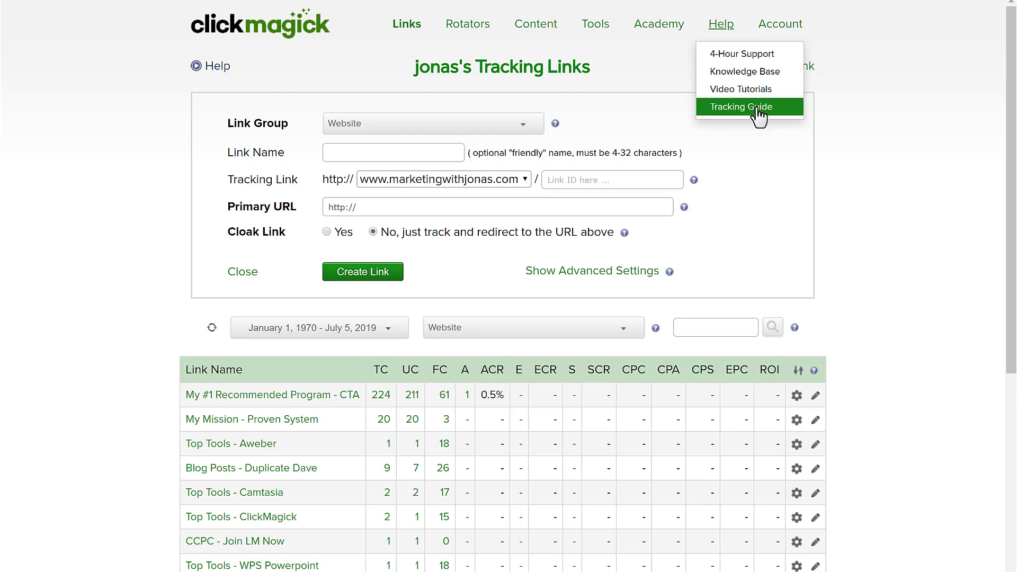
click(854, 124)
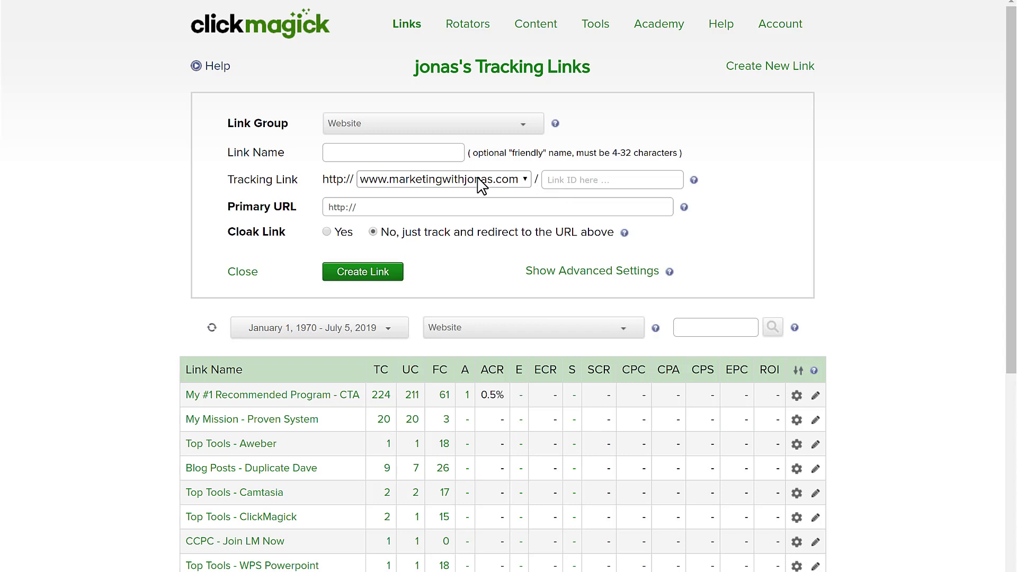
- Name the new link 'Traffic Guy 1' with link ID 'traffic-guy1' and focus the Primary URL field
click(398, 151)
text(Traffic Guy 1)
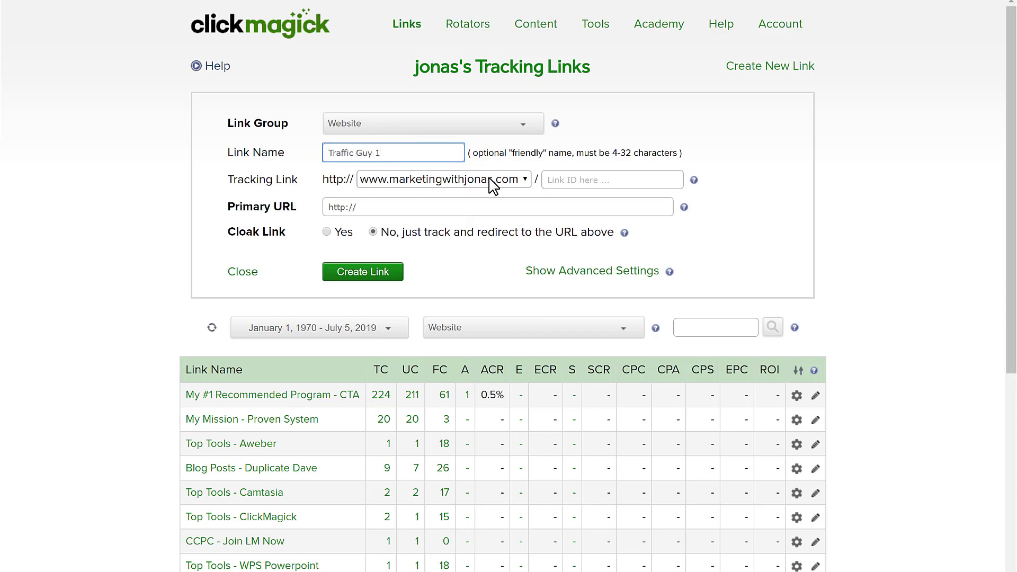
click(578, 181)
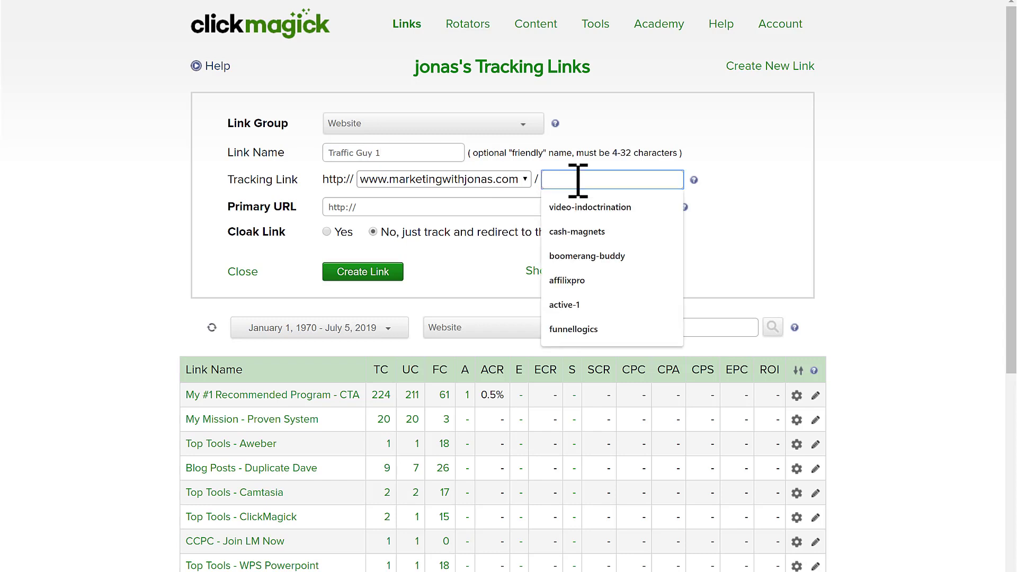
text(traffic-guy1)
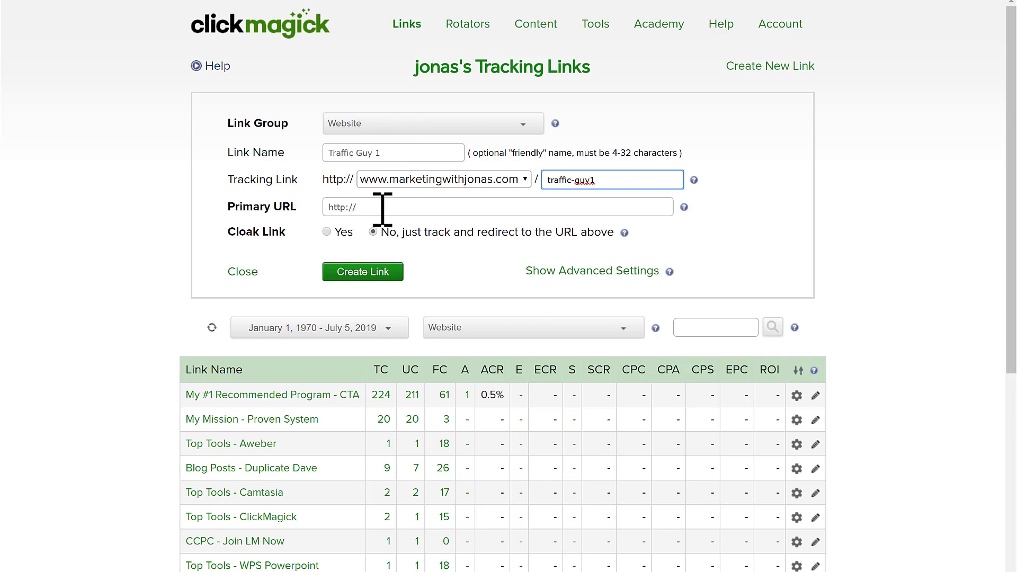
click(344, 208)
click(305, 211)
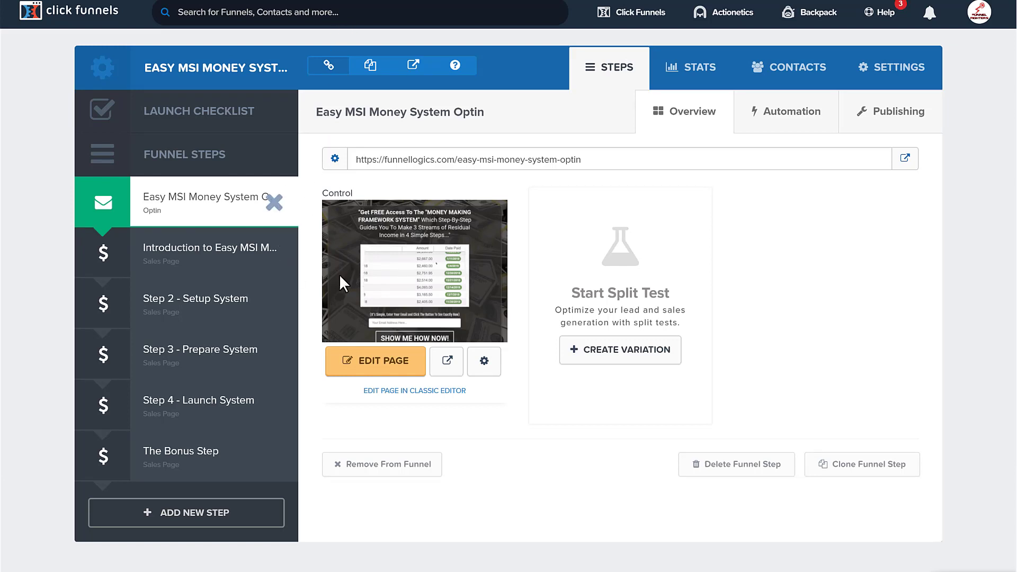
- Preview the ClickFunnels optin page and select its full URL for copying
click(443, 360)
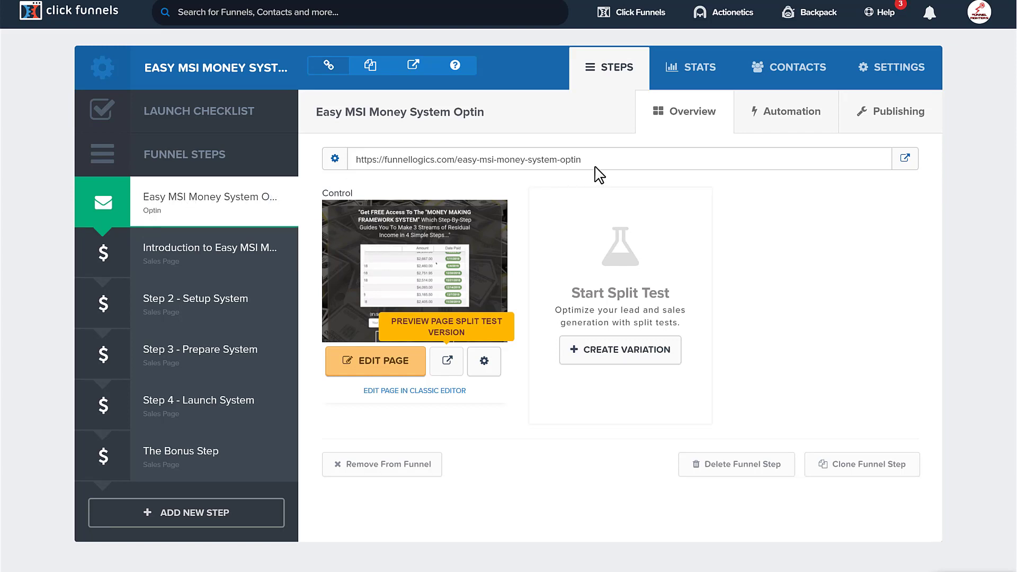
triple_click(522, 160)
key(ctrl+c)
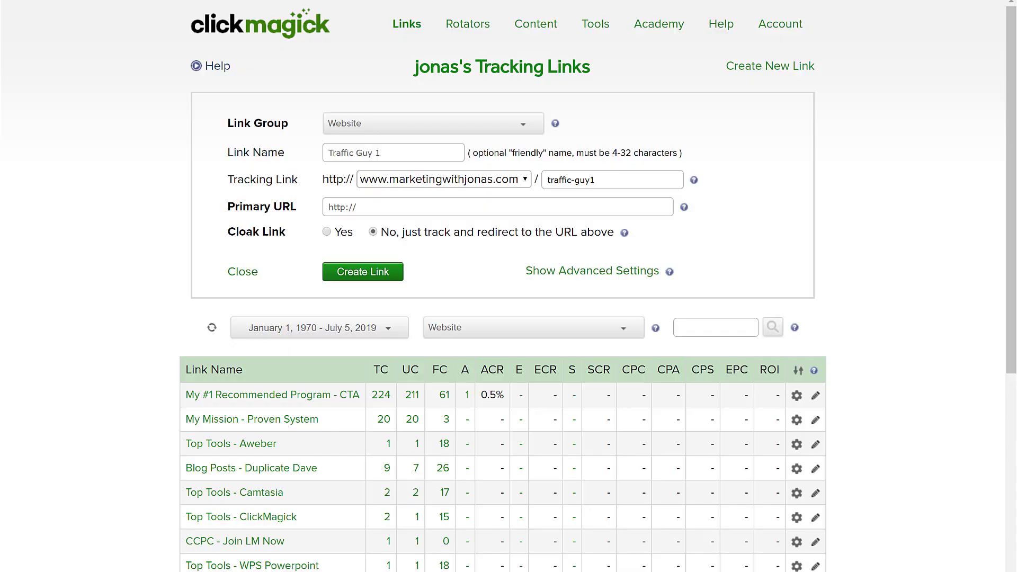
- Paste the easy-msi-money-system-optin URL as Primary URL and create the Traffic Guy 1 link
click(443, 211)
key(ctrl+v)
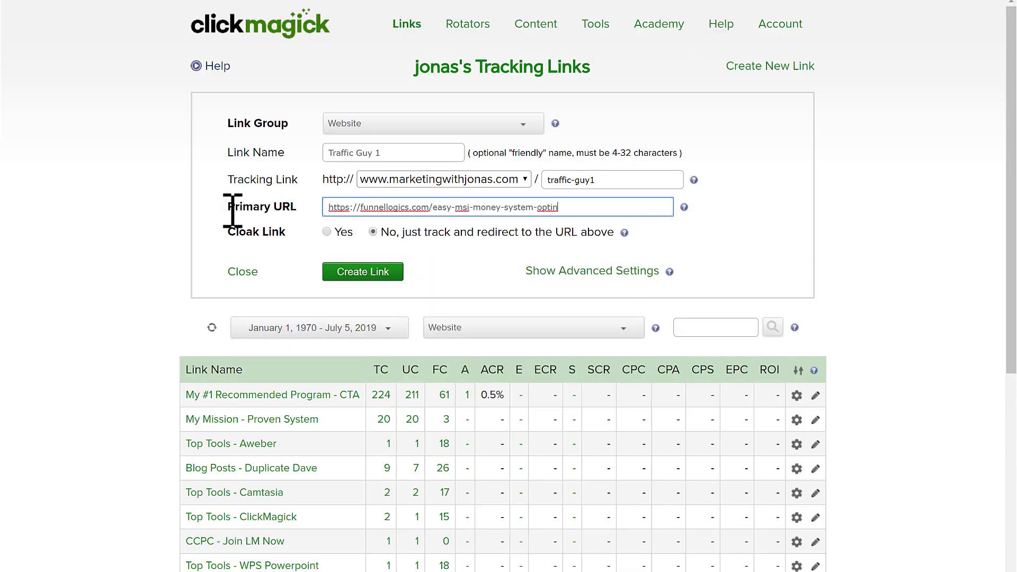
click(386, 275)
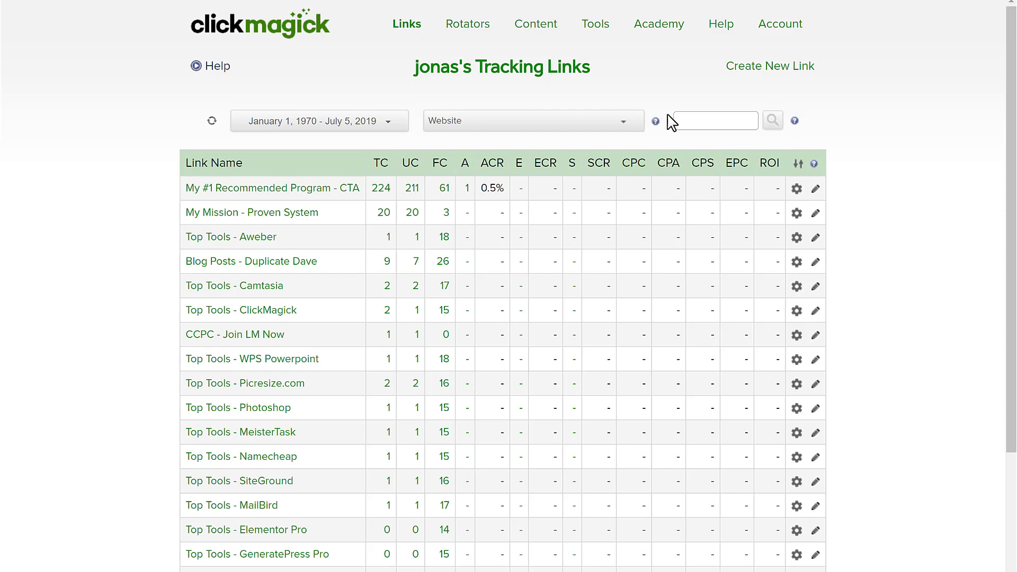
click(714, 122)
text(traffic)
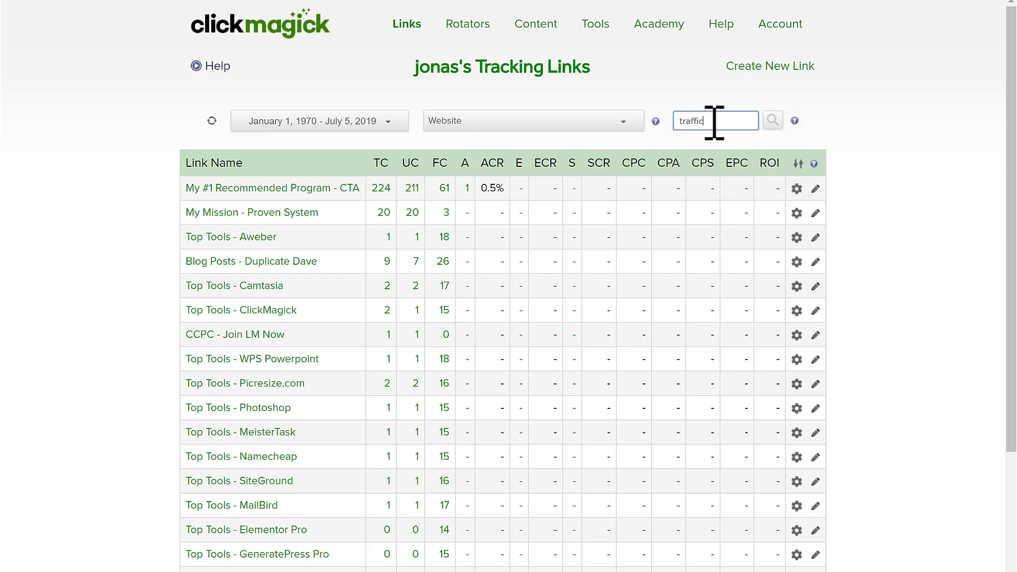
key(Return)
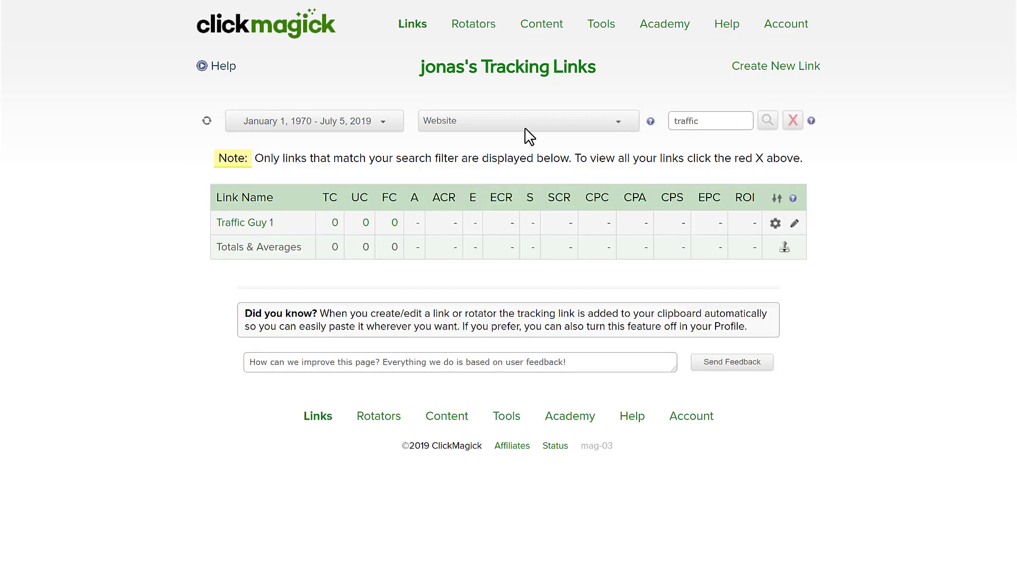
click(262, 228)
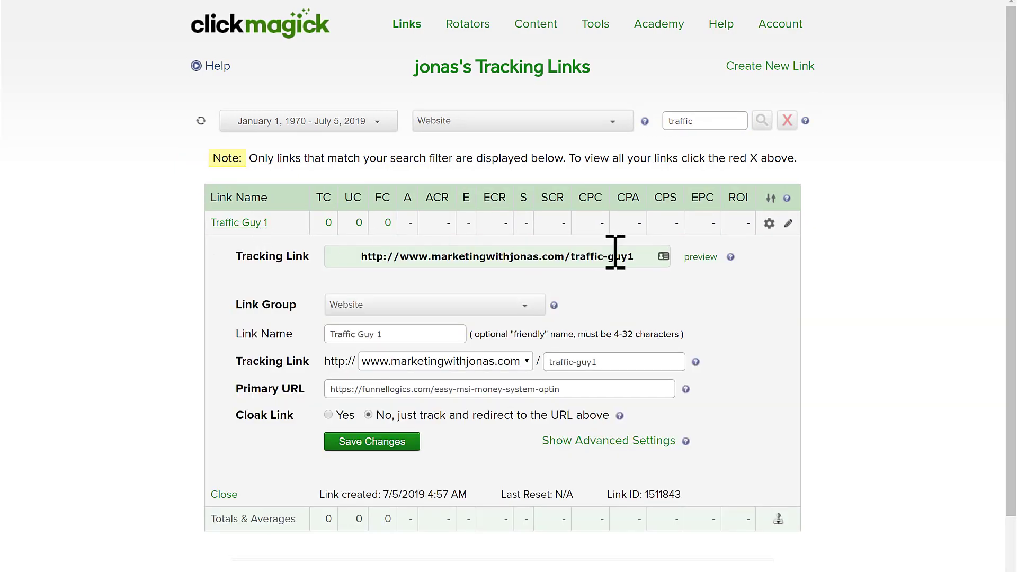
drag(654, 257, 297, 254)
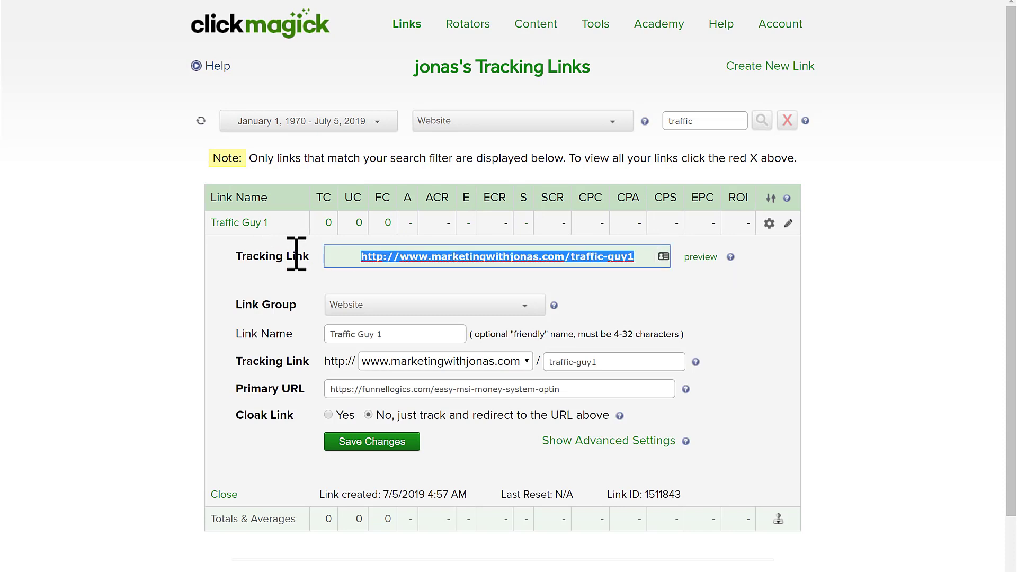
click(177, 281)
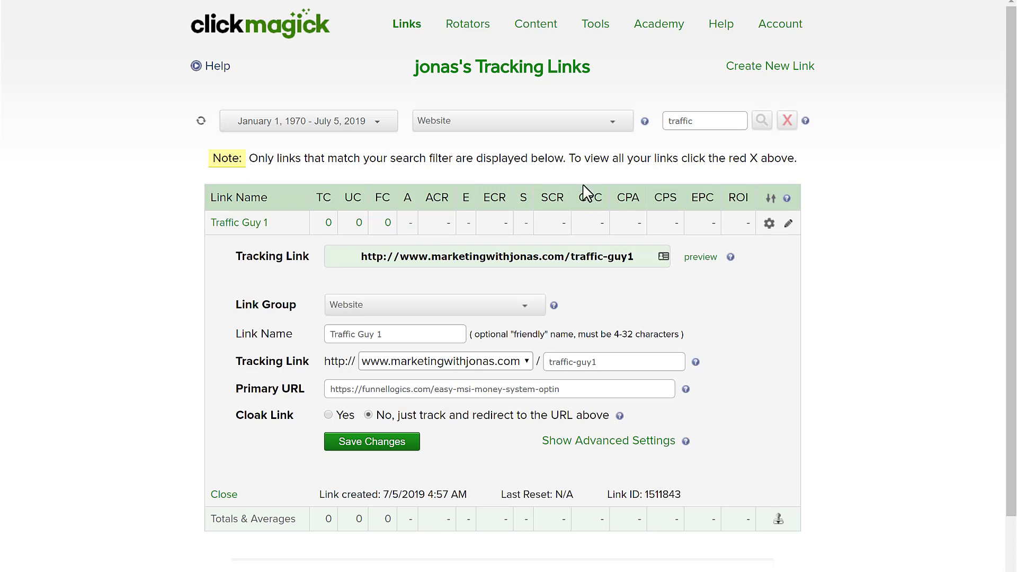
- Open the Pixel Builder from the Tools > Tracking Pixels menu
click(603, 37)
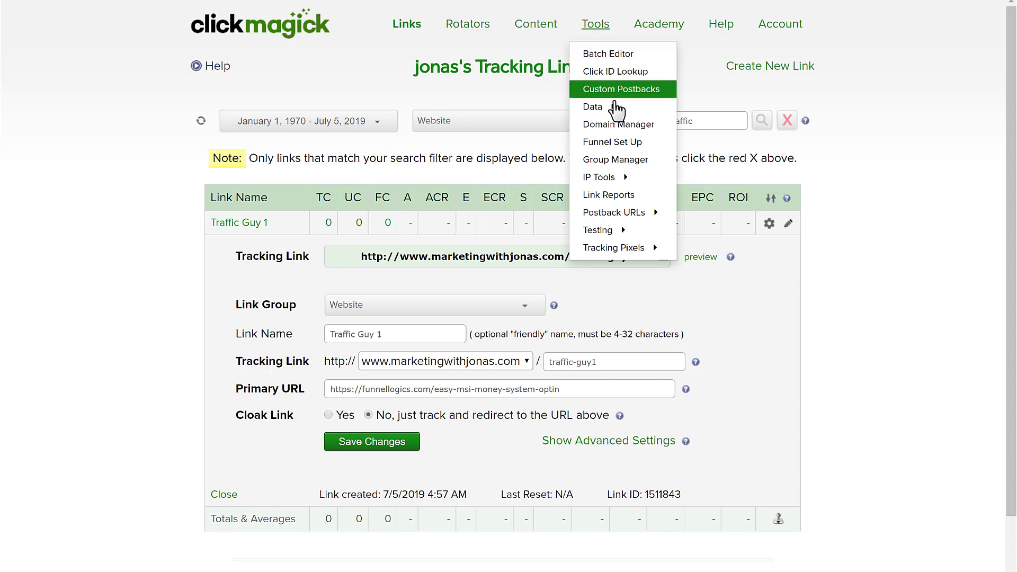
mouse_move(635, 253)
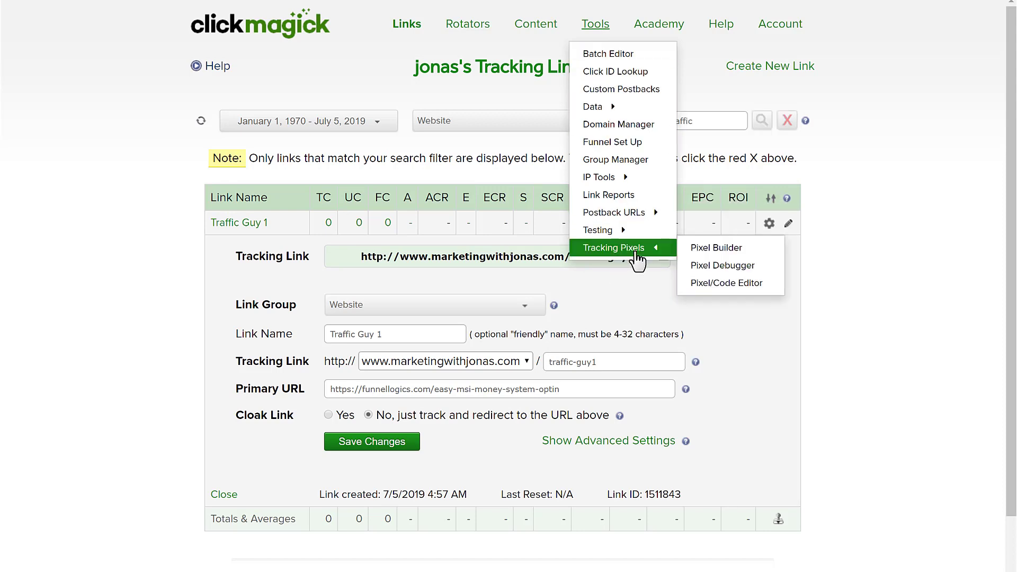
click(740, 252)
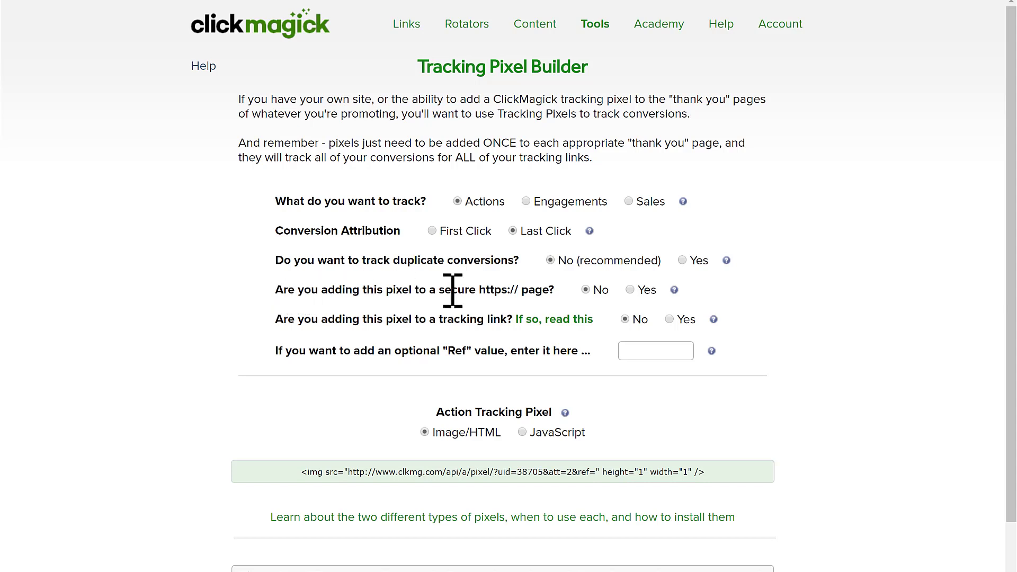
click(630, 290)
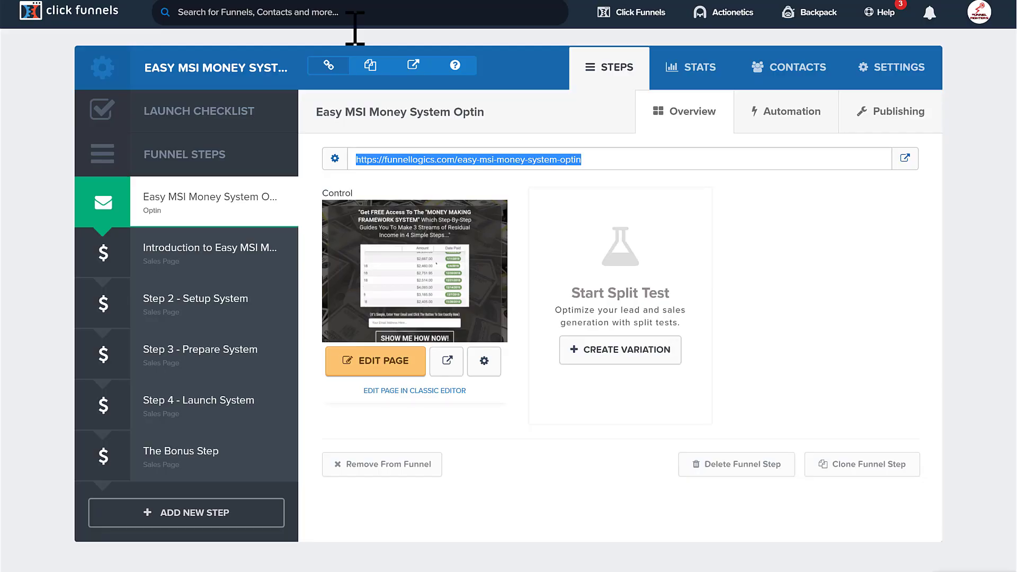
click(387, 174)
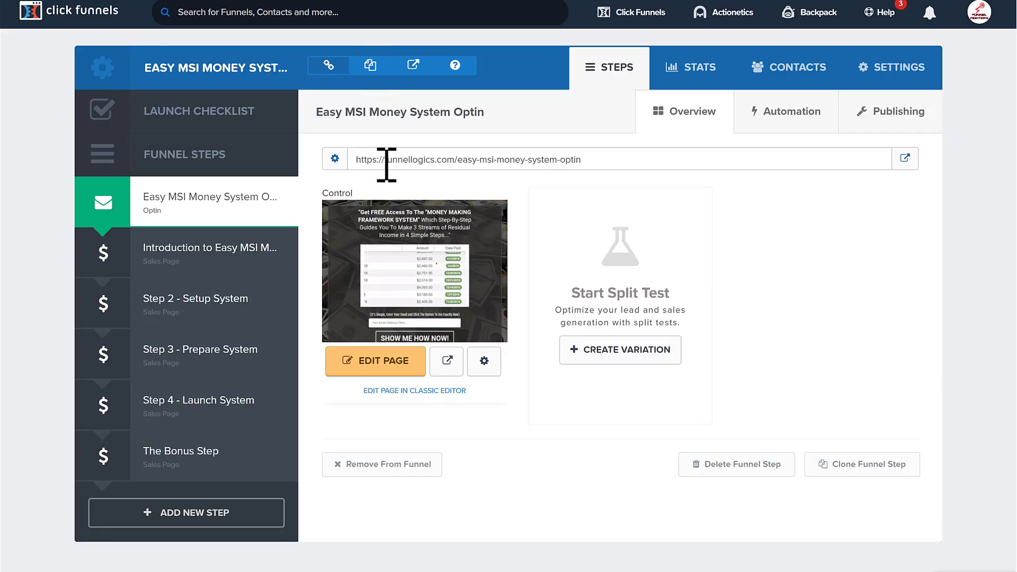
drag(353, 160, 385, 160)
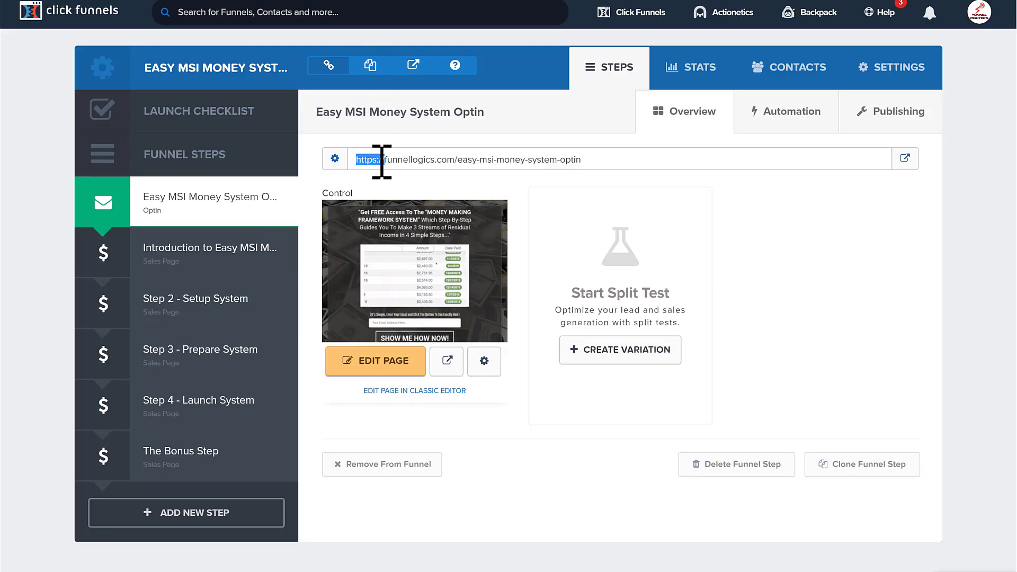
click(381, 161)
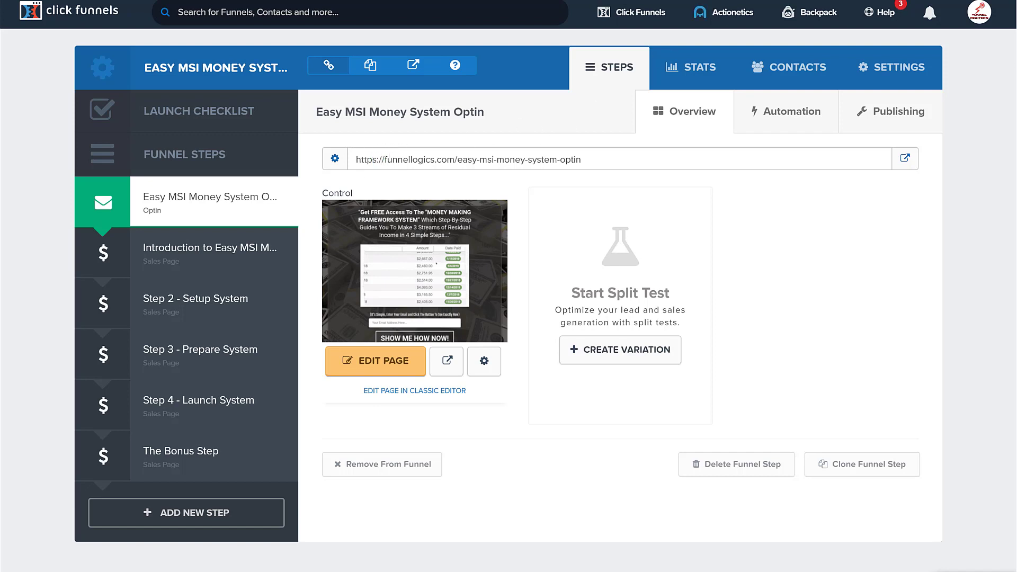
click(699, 3)
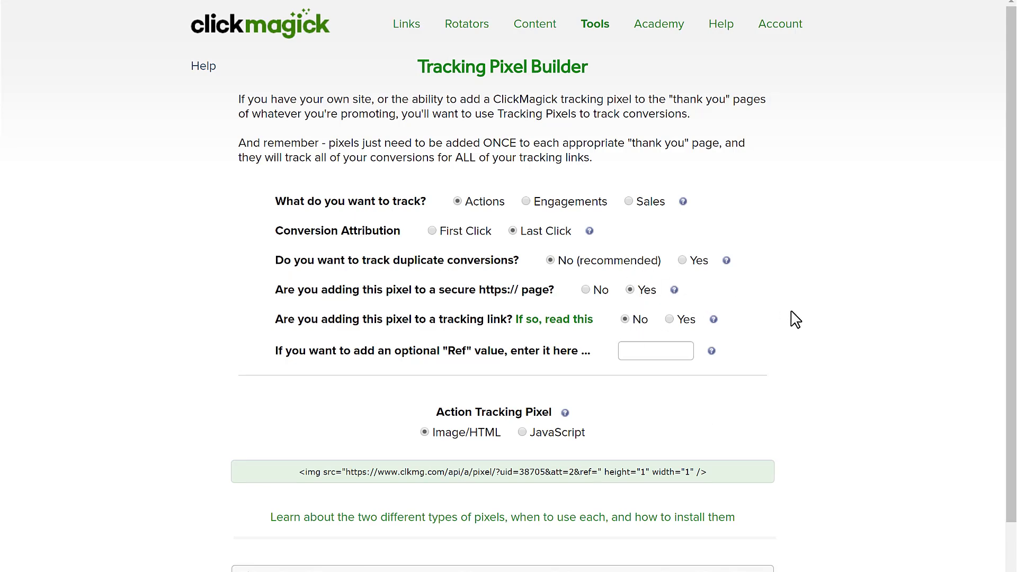
- Select the generated image pixel code line and copy it to the clipboard
scroll(797, 320, down, 2)
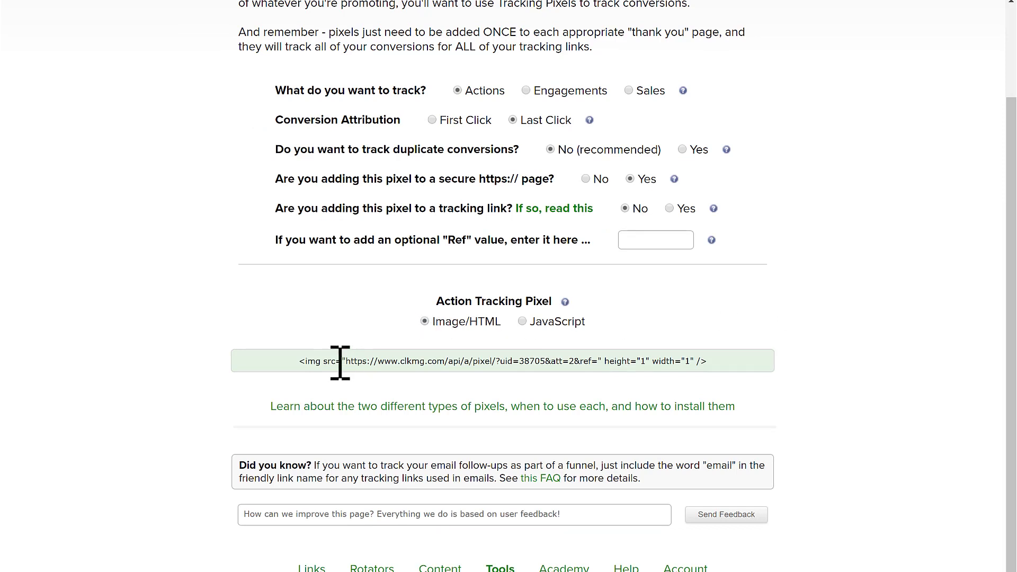
drag(732, 364, 287, 364)
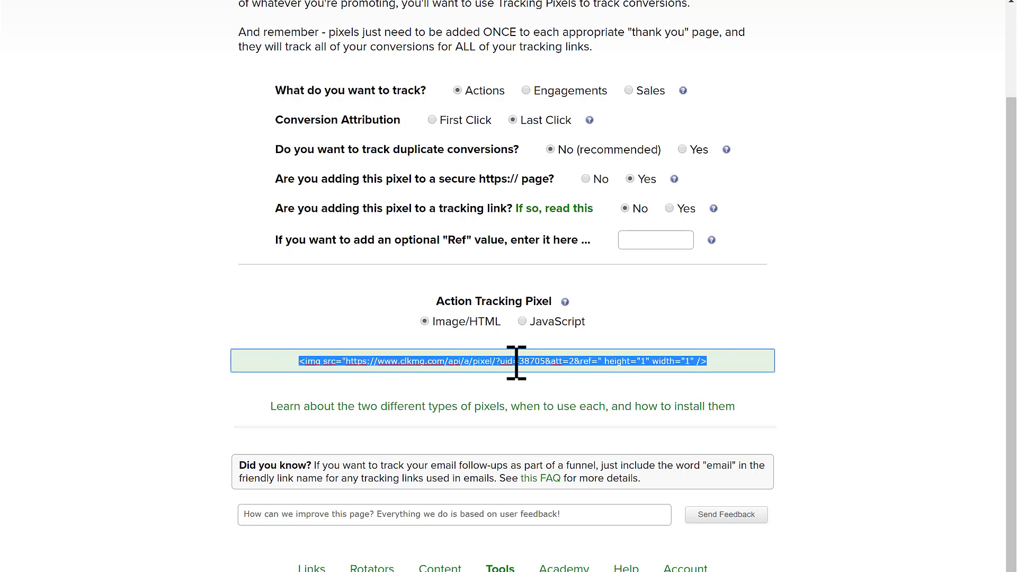
right_click(611, 364)
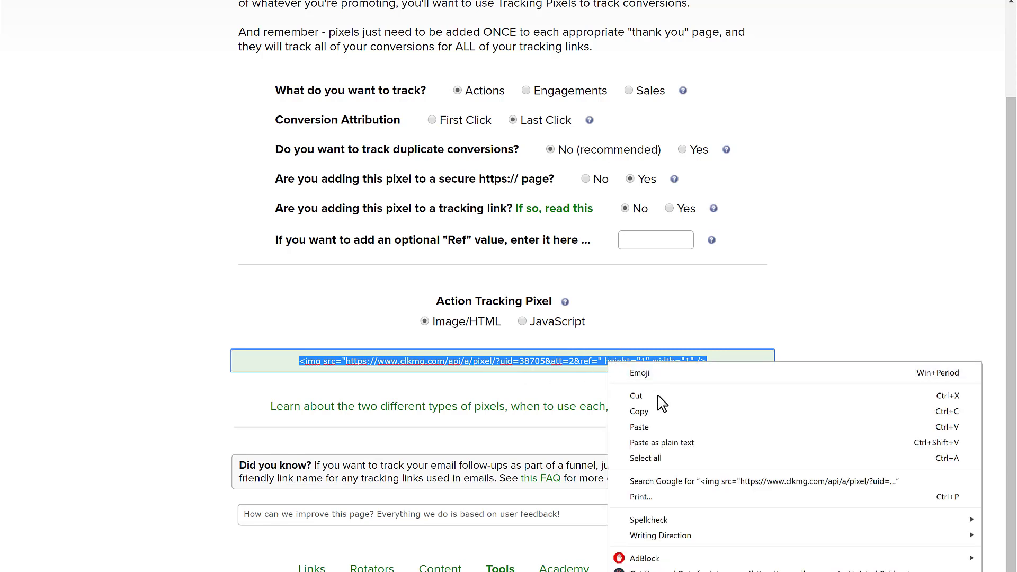
click(639, 412)
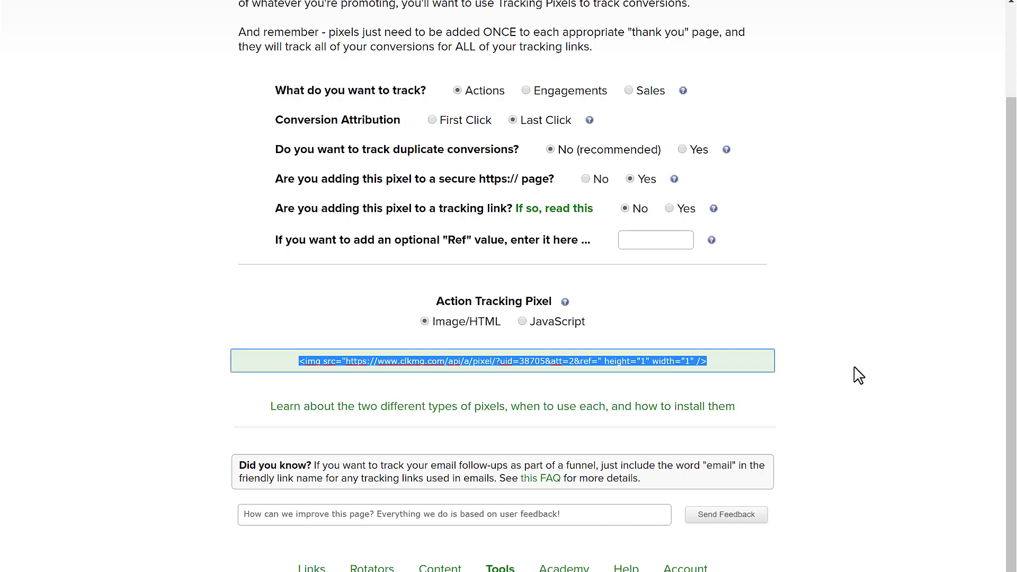
right_click(560, 362)
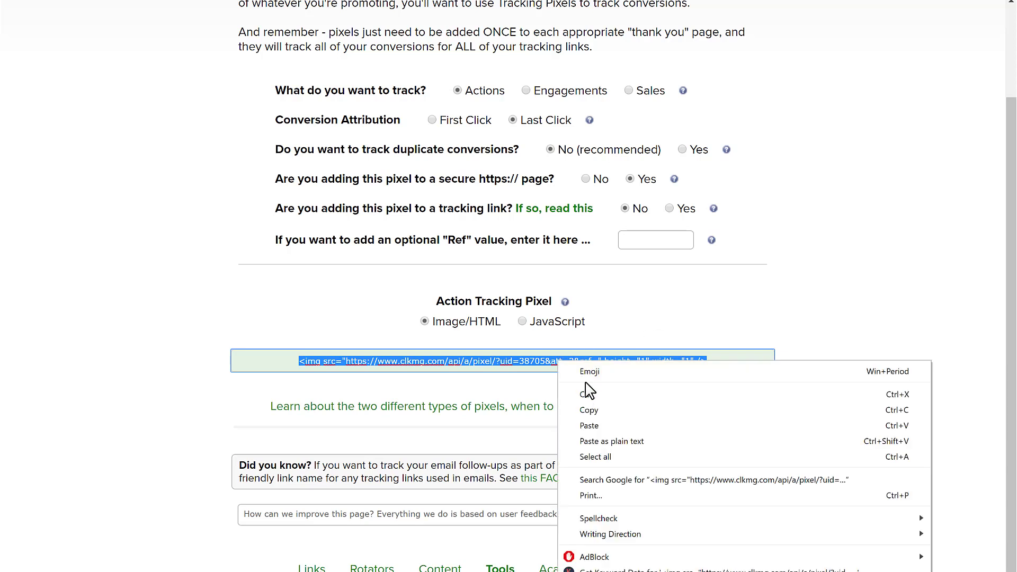
click(607, 413)
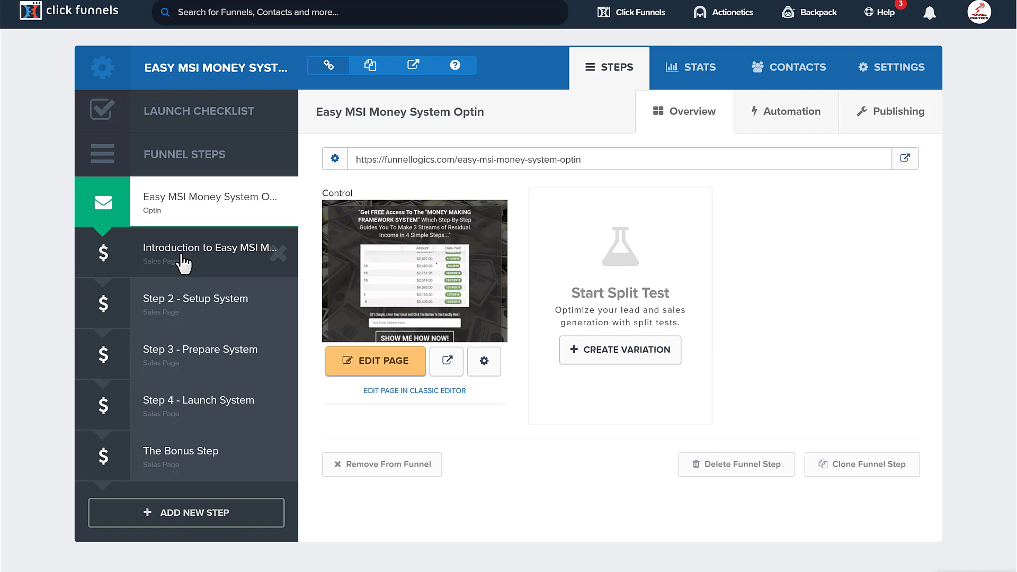
- Open the 'Introduction to Easy MSI…' funnel step in the page editor
click(183, 262)
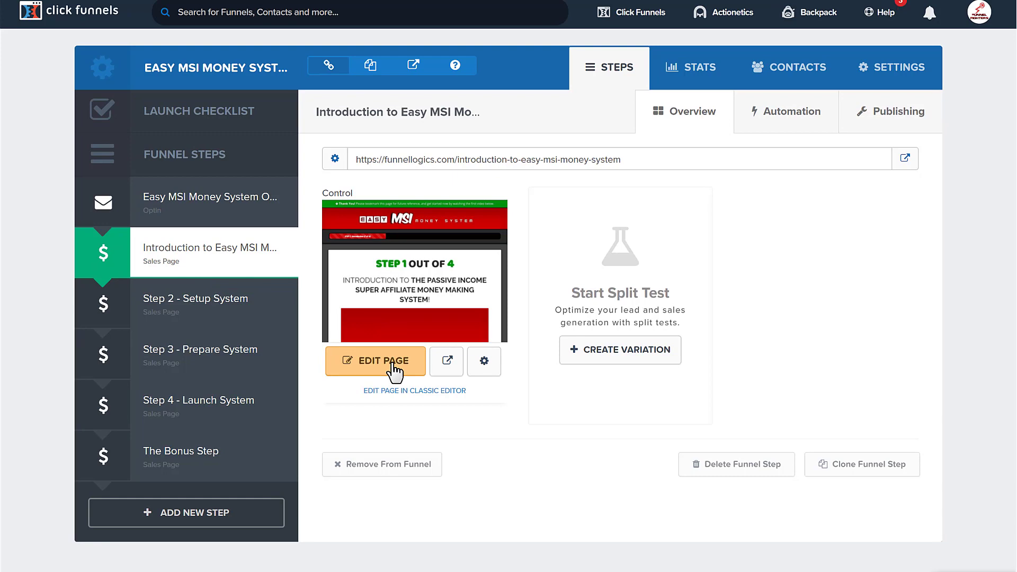
click(395, 371)
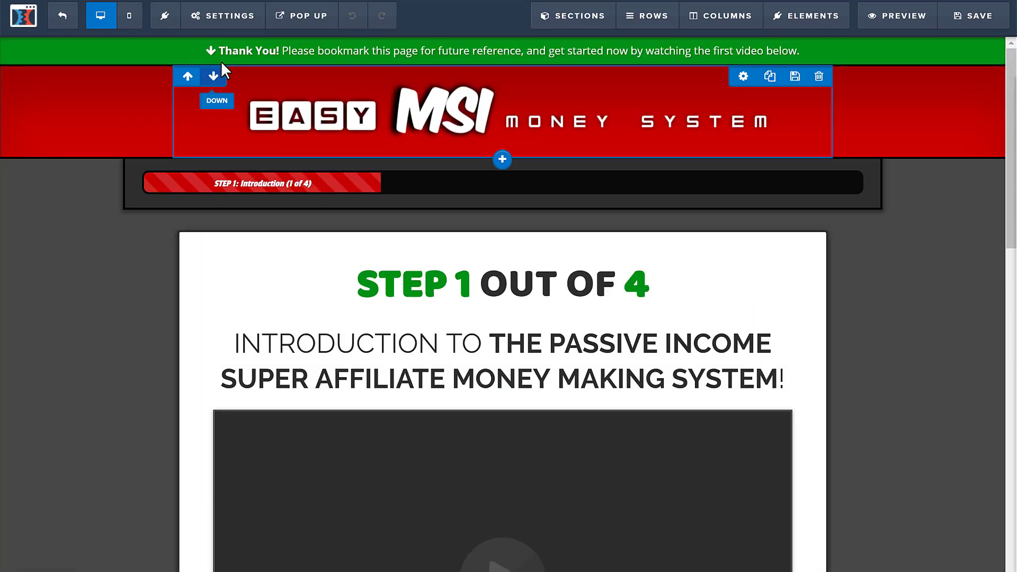
- Paste the ClickMagick pixel into Header Code under Settings > Tracking Code, then close the dialog
mouse_move(232, 15)
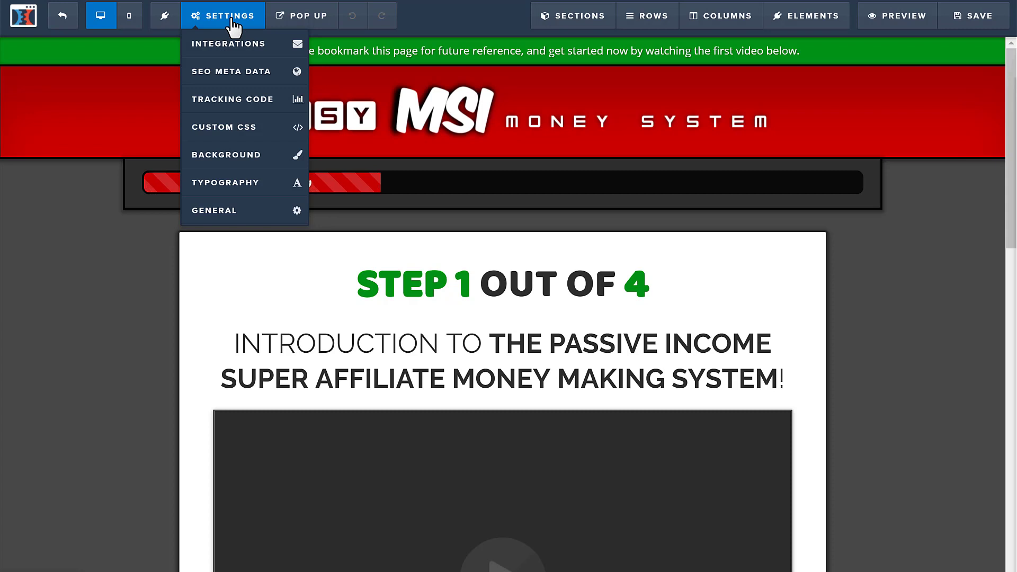
click(258, 100)
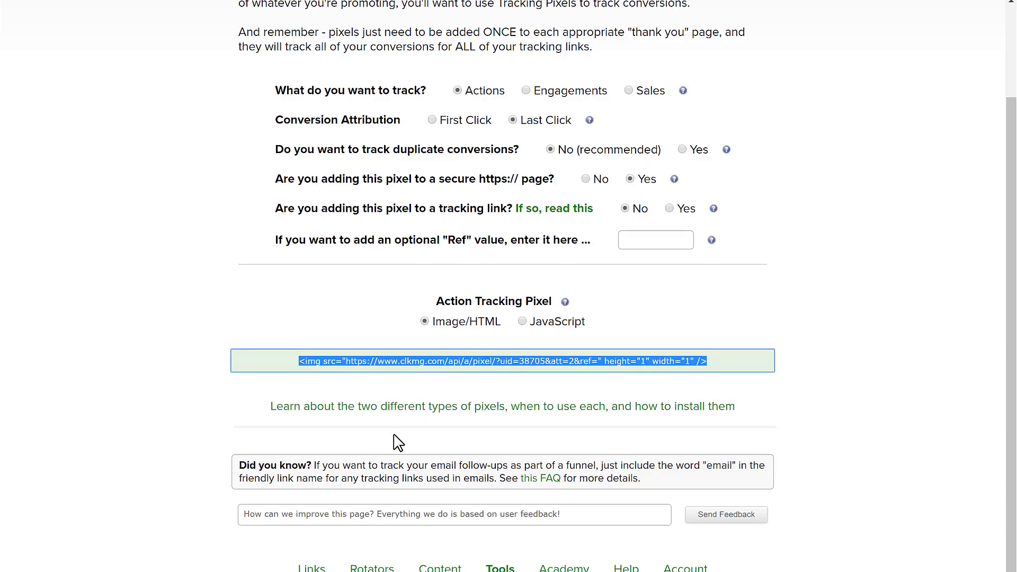
click(456, 468)
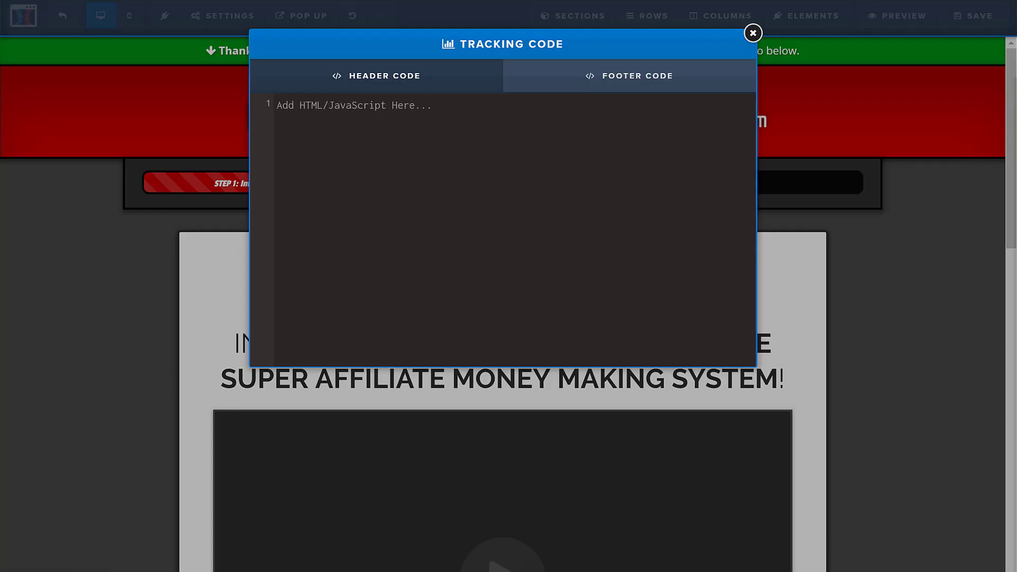
click(380, 160)
key(ctrl+v)
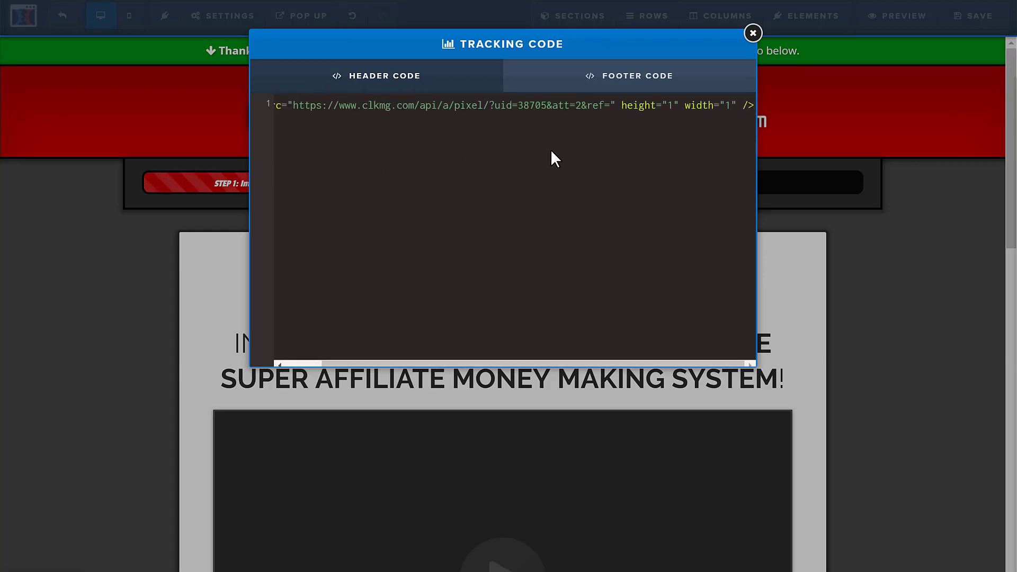
click(247, 110)
click(517, 118)
click(753, 34)
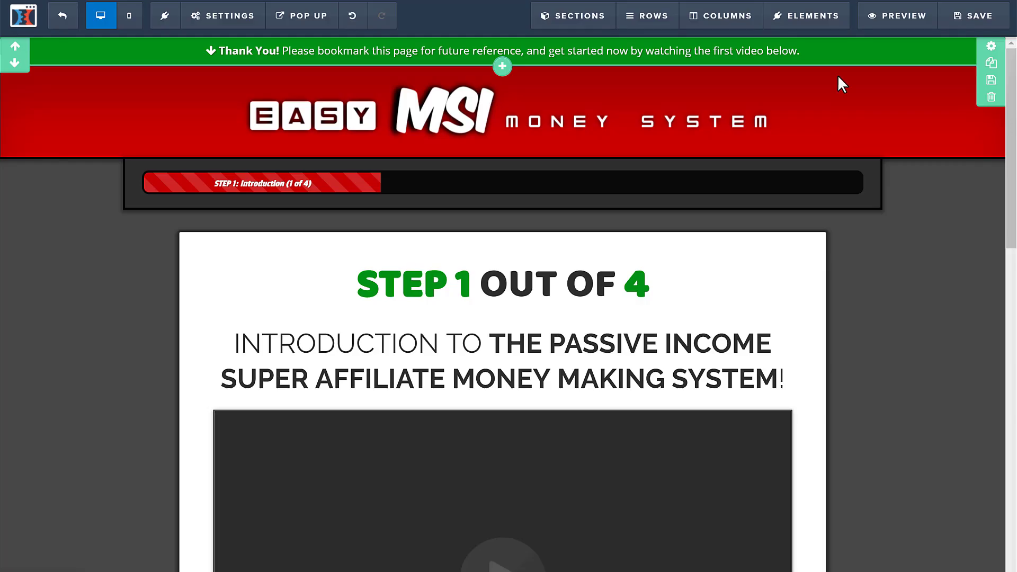
- Save the page with the pixel and return to ClickMagick's links list, where Traffic Guy 1 shows 0 clicks
click(974, 21)
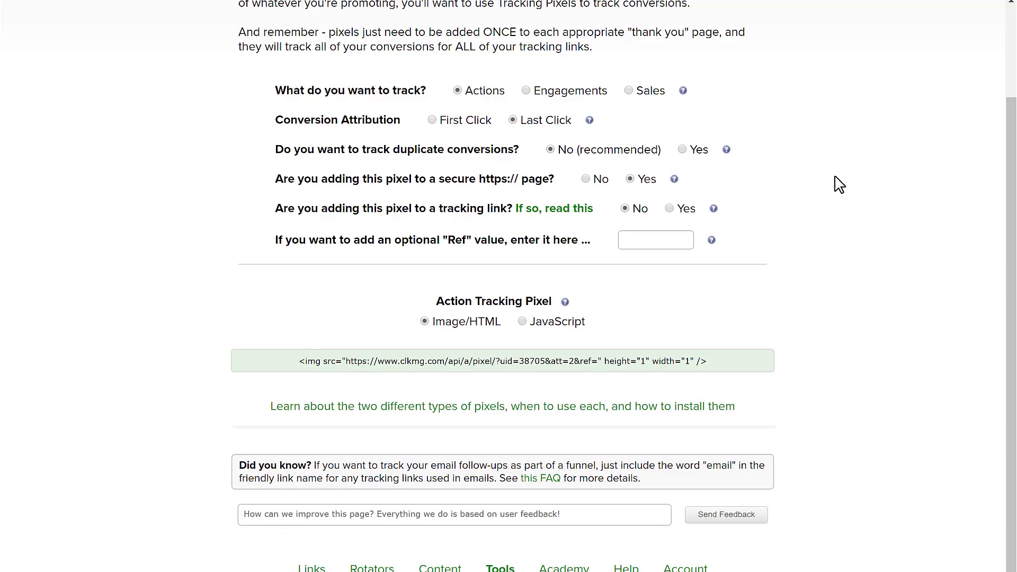
scroll(835, 185, up, 3)
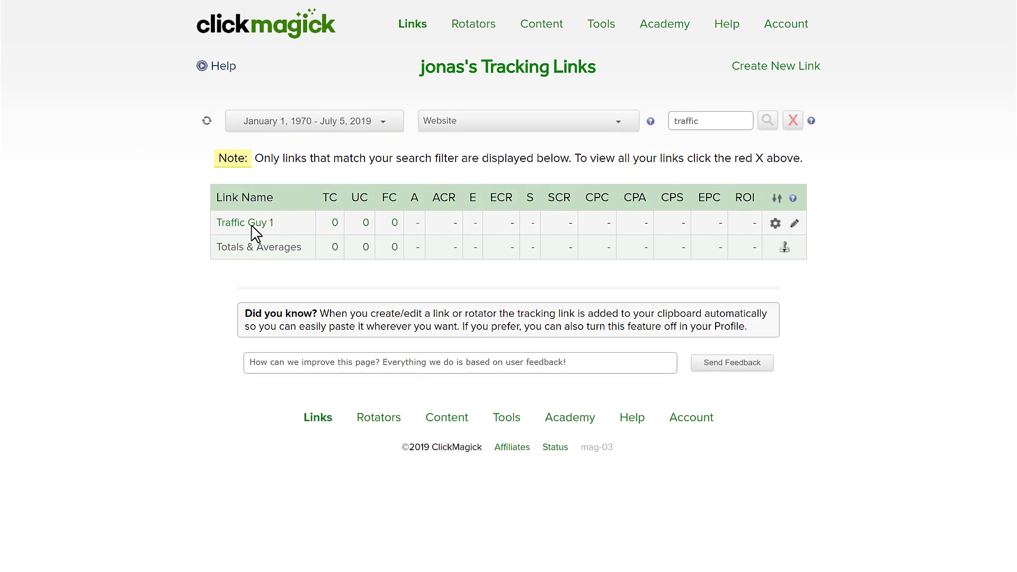
- Expand Traffic Guy 1, refresh its stats, and select its tracking link URL
click(253, 235)
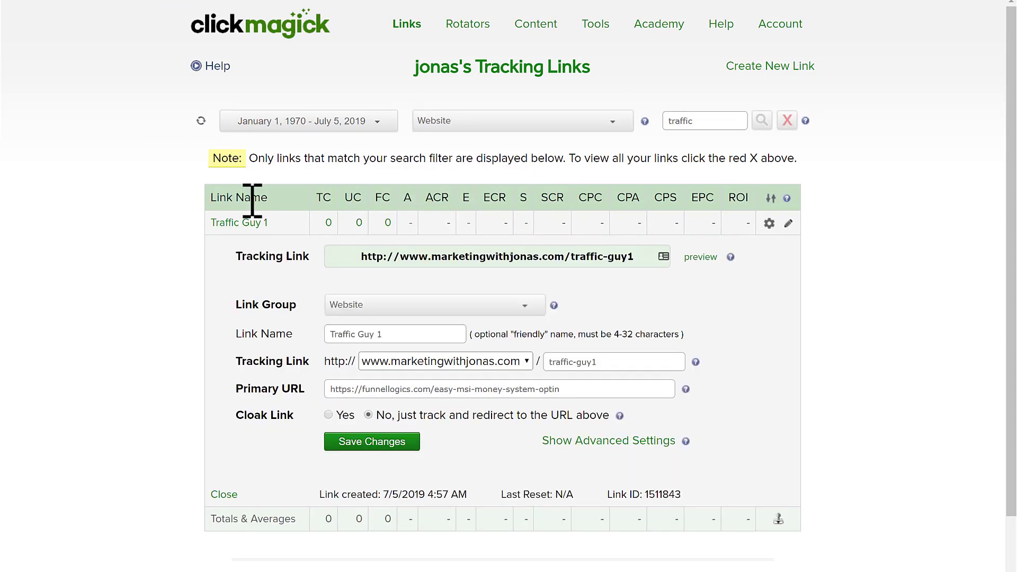
click(201, 123)
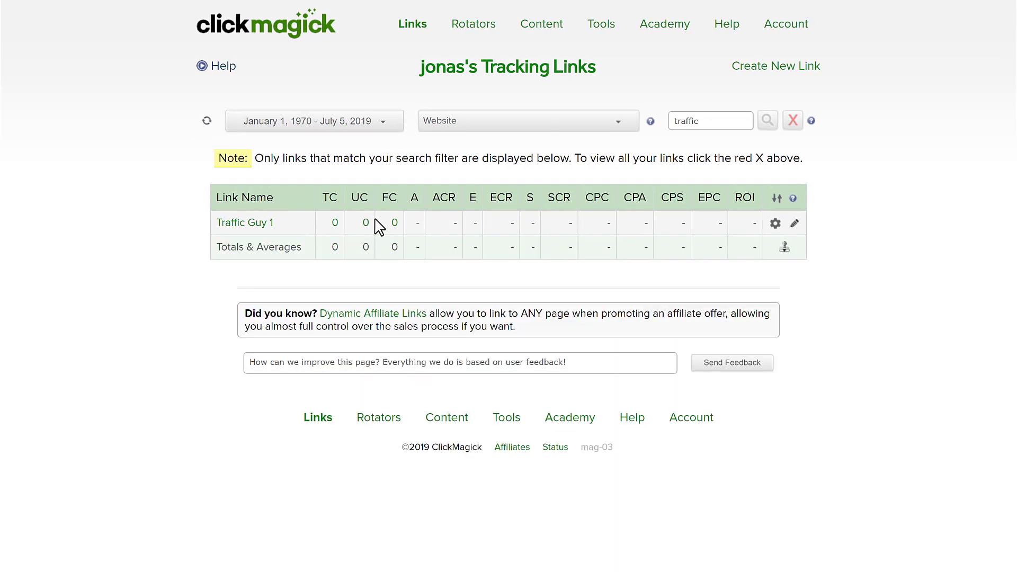
click(256, 224)
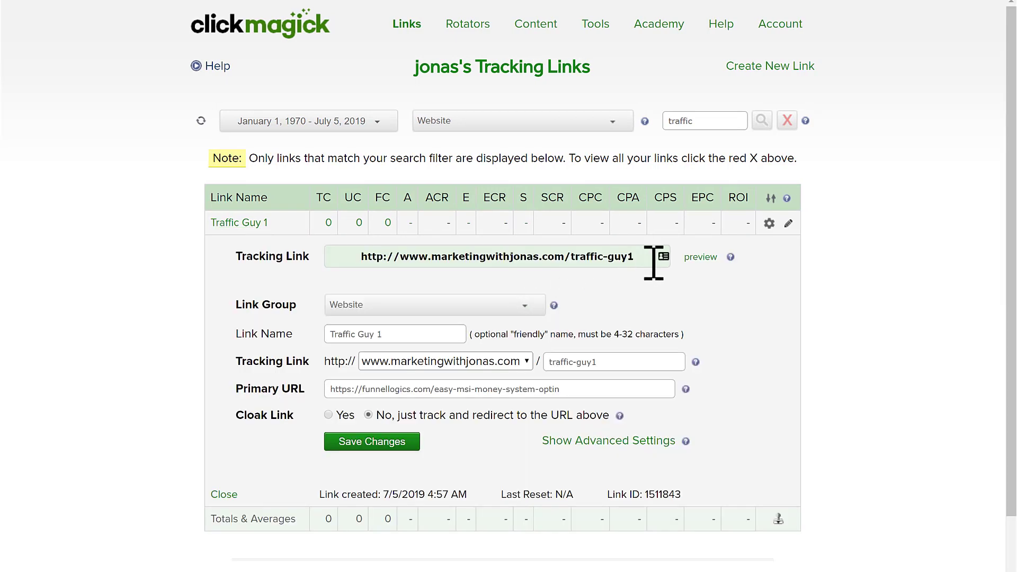
click(629, 260)
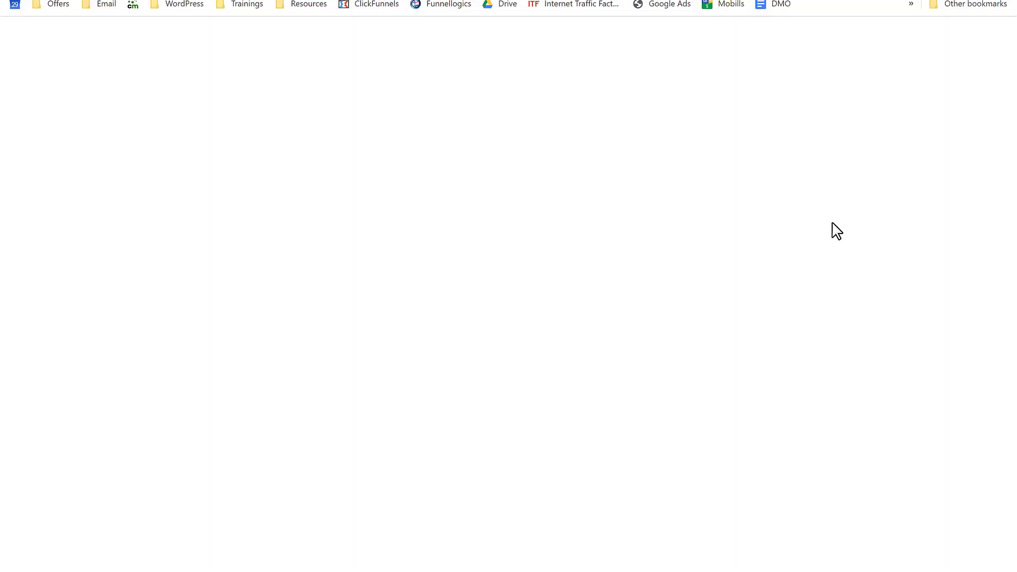
- Load the optin page through the tracking link, then refresh ClickMagick to see Traffic Guy 1's click
key(ctrl+v)
key(Return)
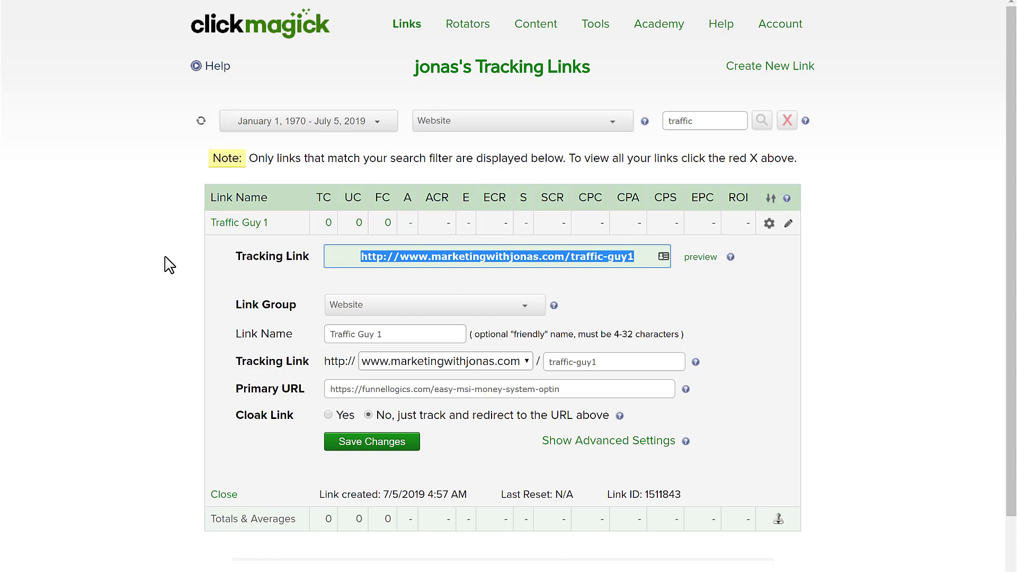
click(168, 263)
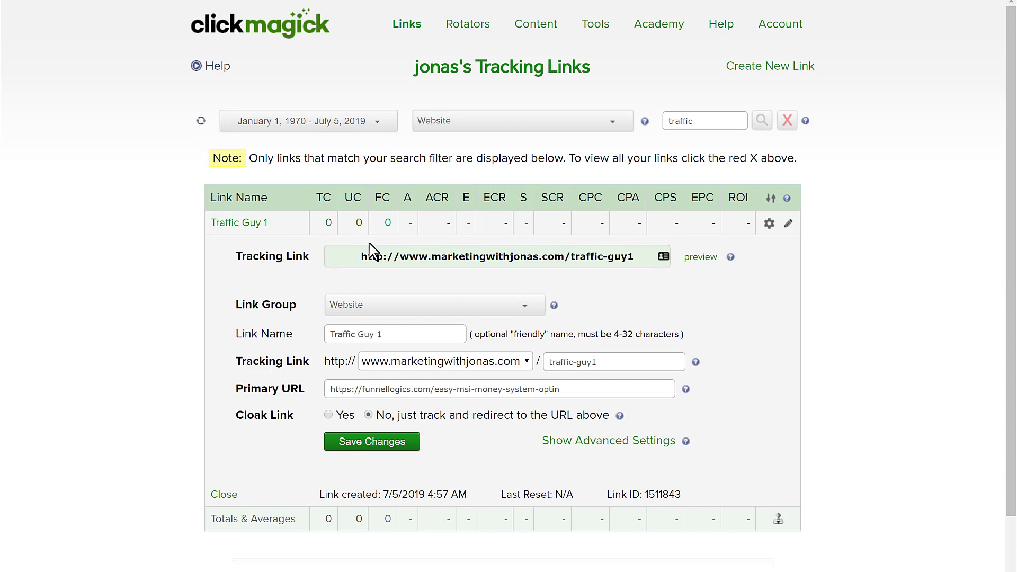
click(329, 231)
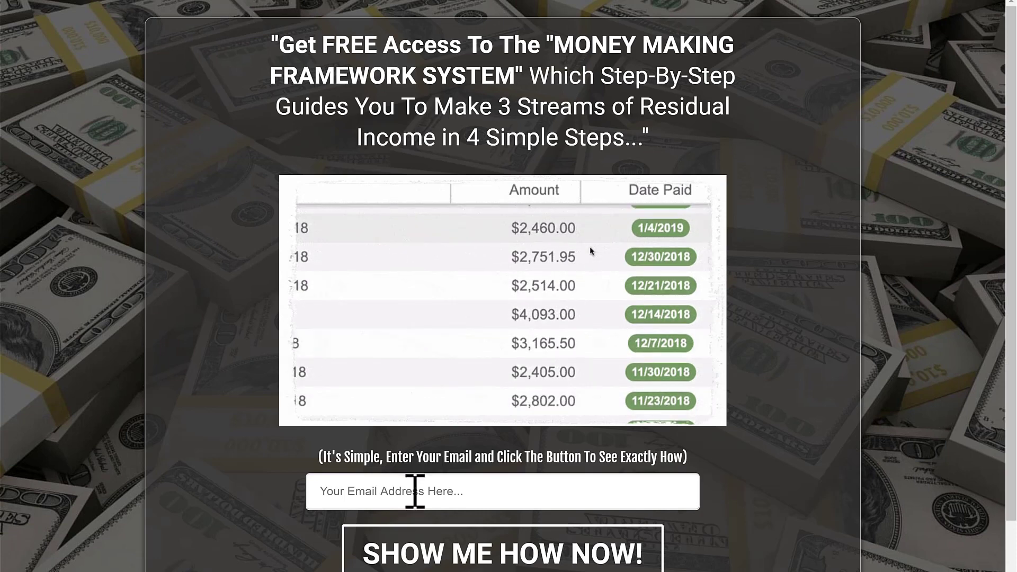
- Submit a test email address on the optin form to record a conversion
click(415, 491)
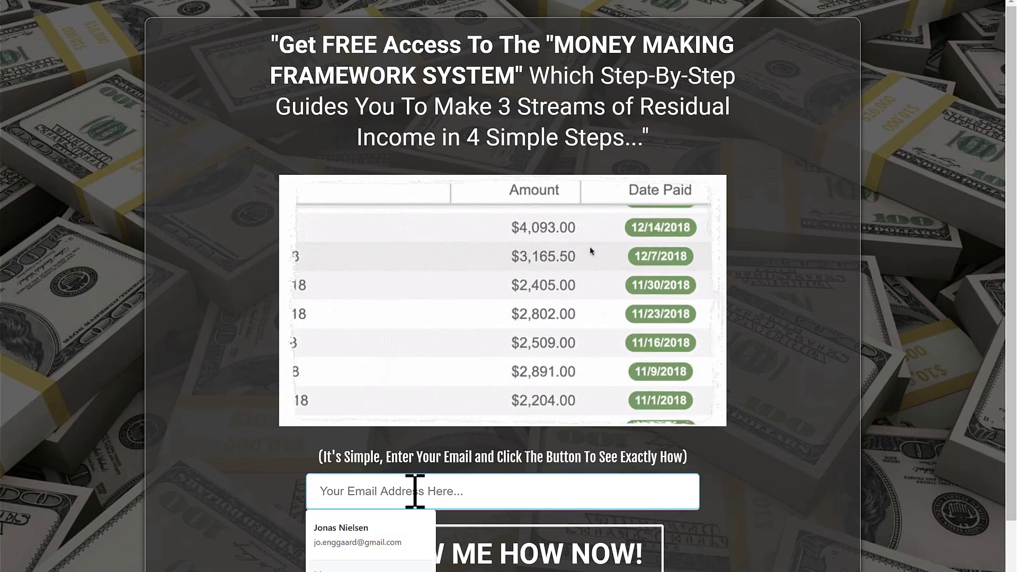
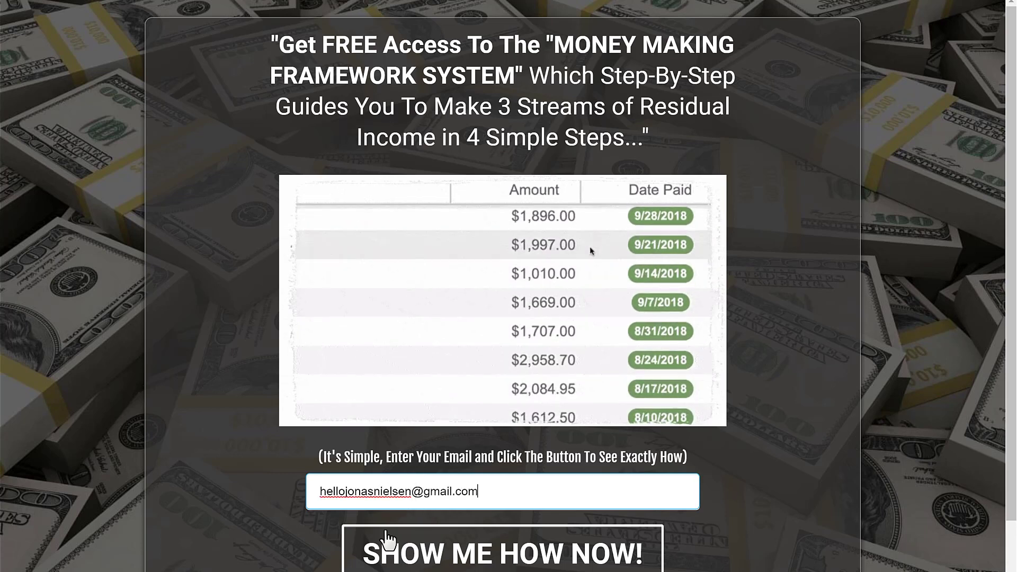
click(384, 543)
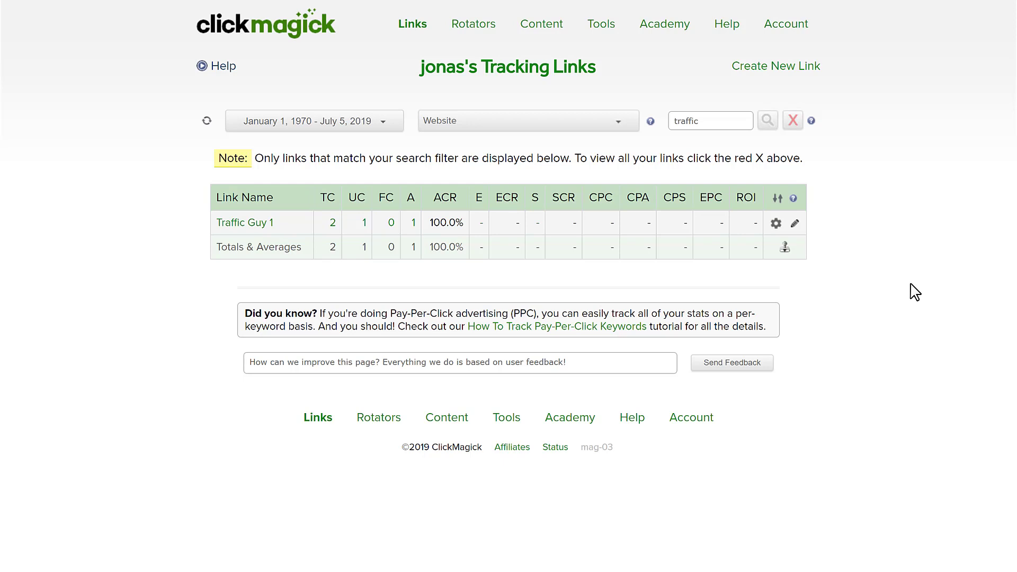
- View Traffic Guy 1's Traffic Quality report: score 0, one unique IP, one Tier 2 click
click(777, 228)
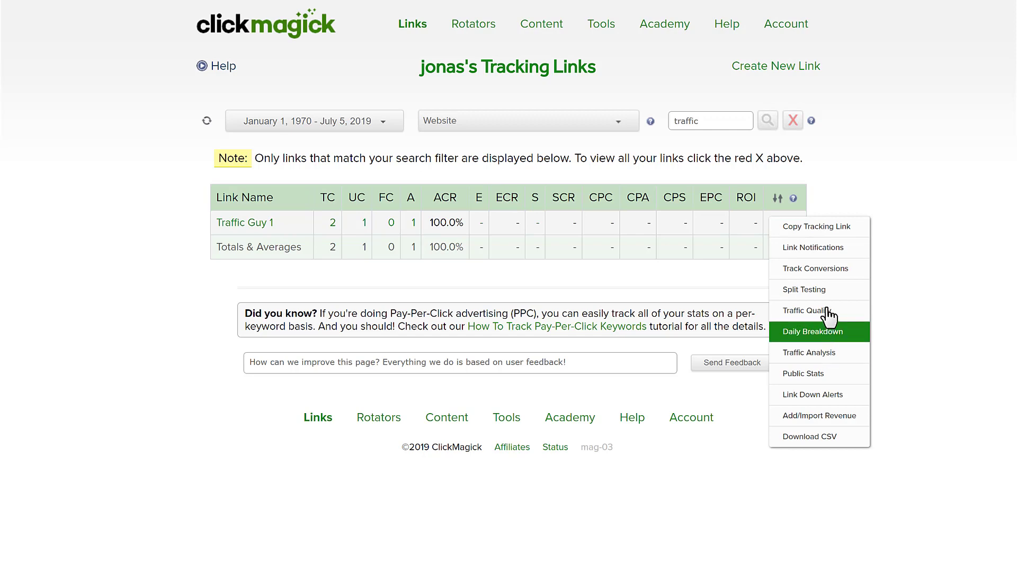
click(856, 322)
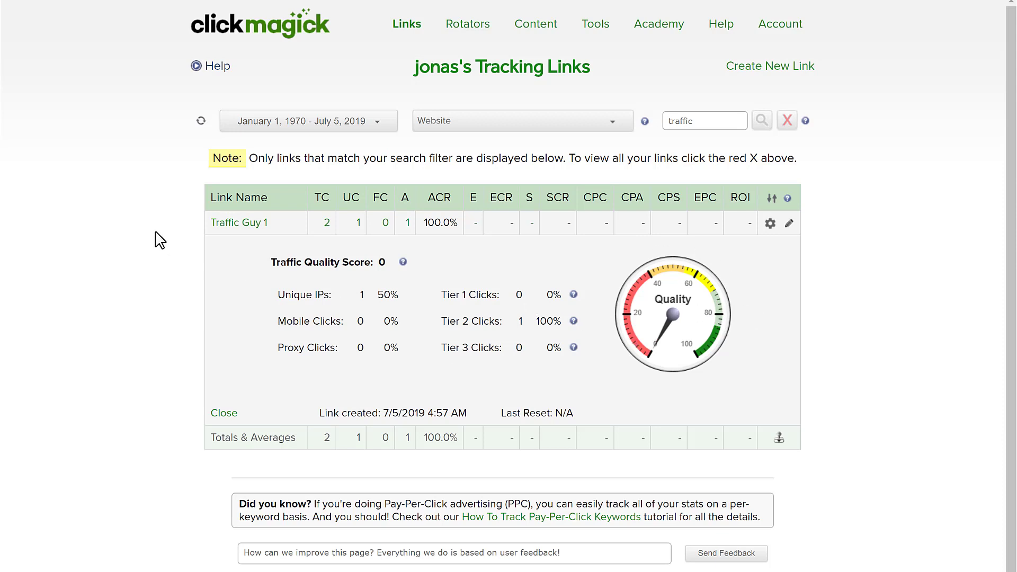
click(770, 223)
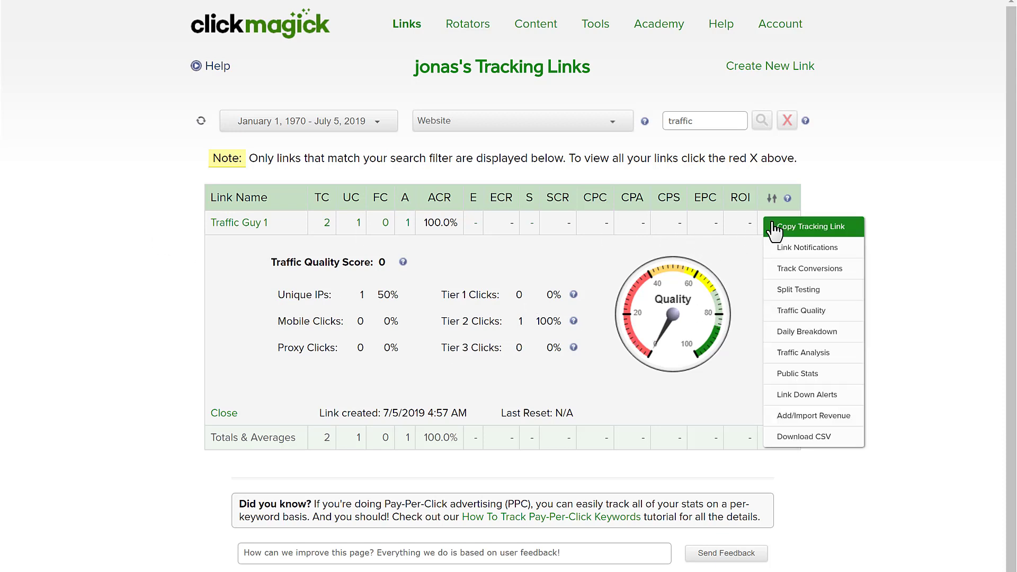
click(929, 278)
- Close the quality report, review Traffic Guy 1's advanced settings down to Pixel/Code, then collapse it
click(264, 227)
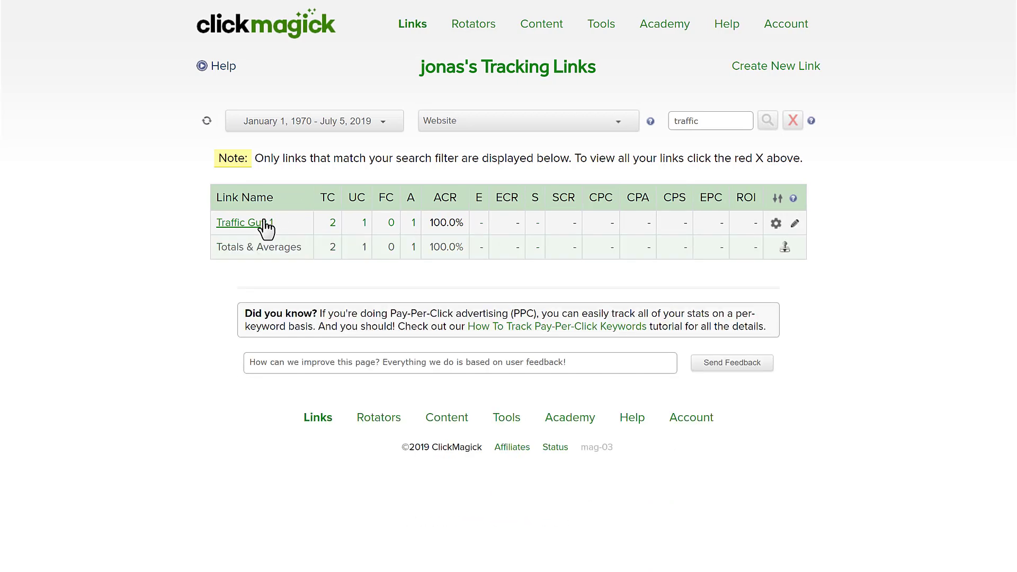
click(265, 227)
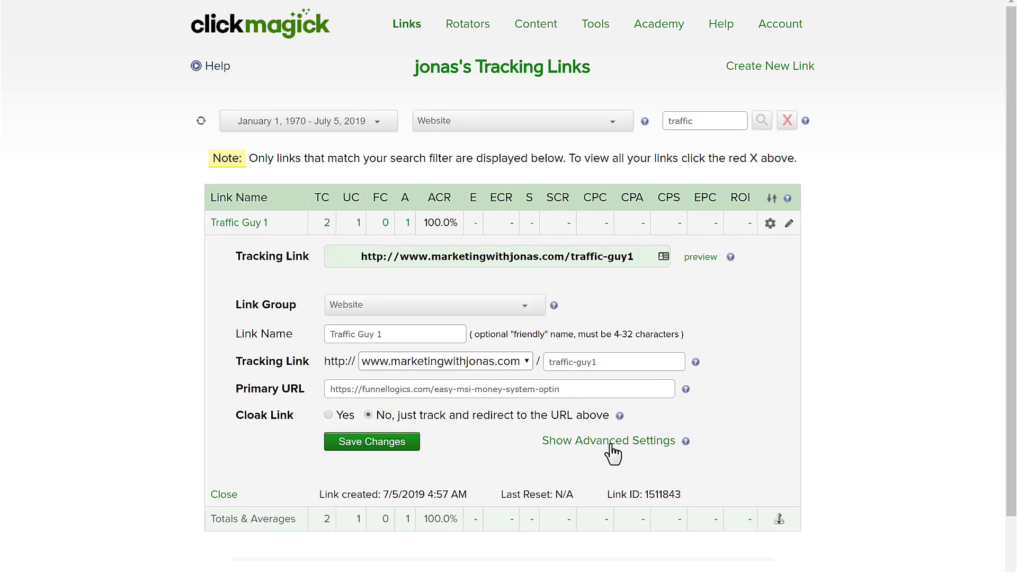
click(618, 453)
scroll(615, 452, down, 2)
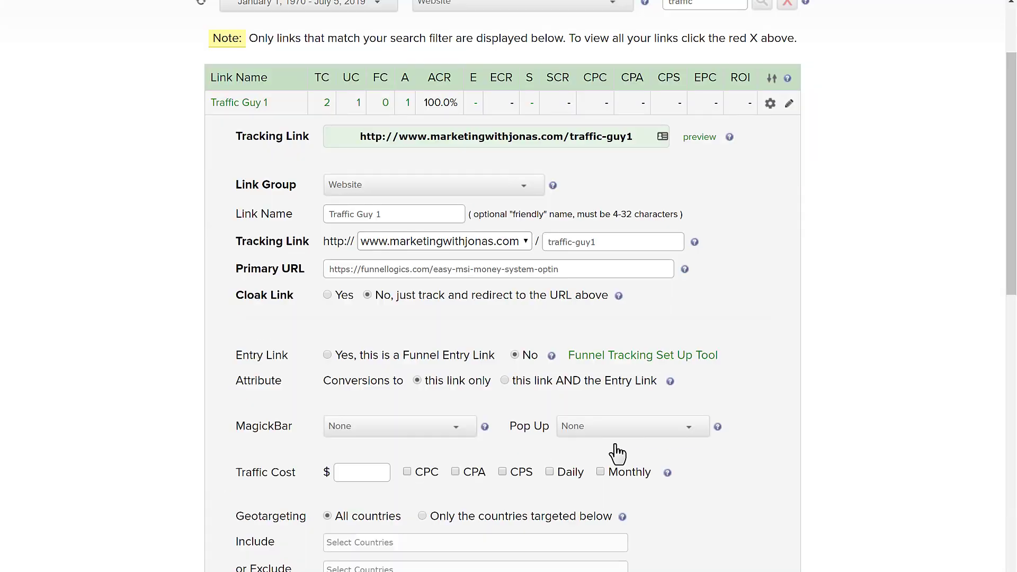
scroll(284, 320, down, 3)
scroll(286, 320, down, 8)
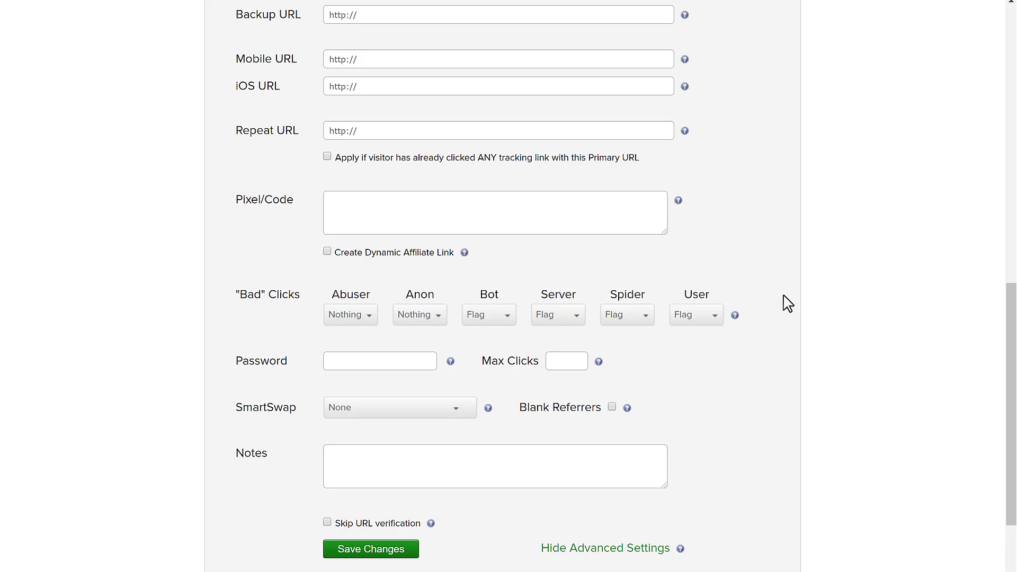
scroll(788, 303, up, 10)
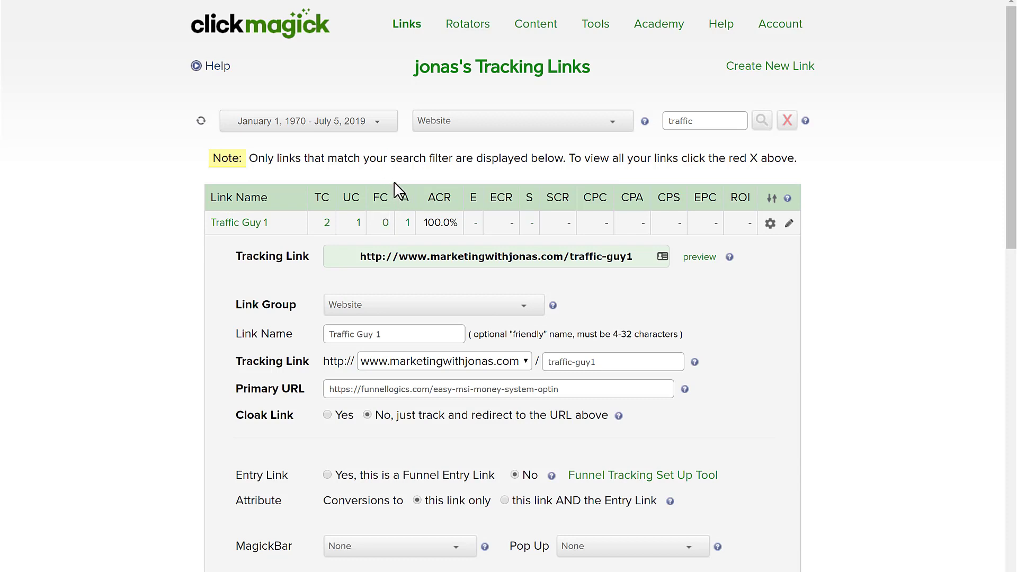
click(251, 226)
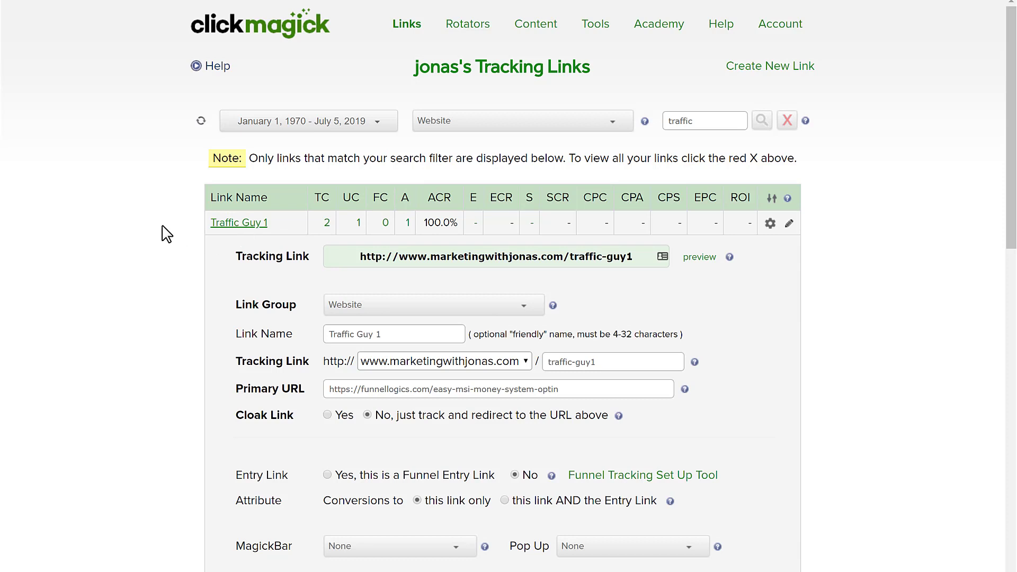